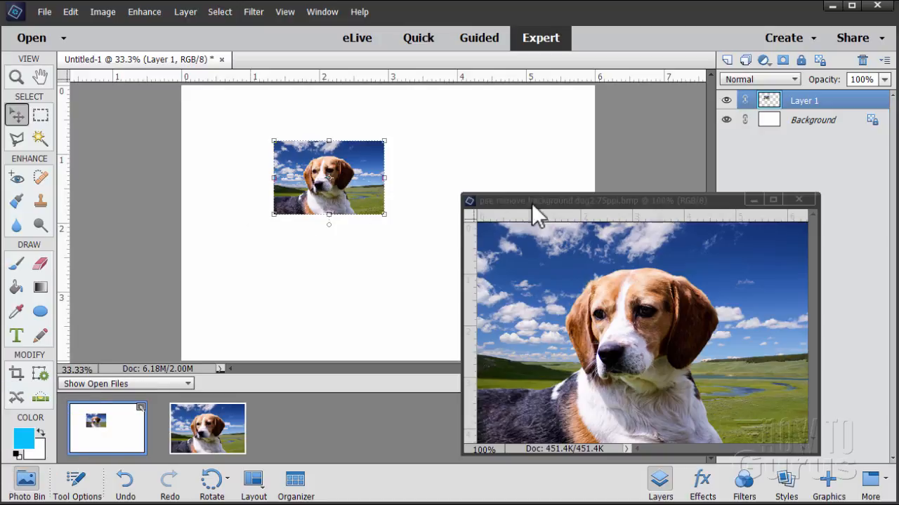
- Close the floating dog photo window
{"action": "left_click", "coordinate": [798, 201]}
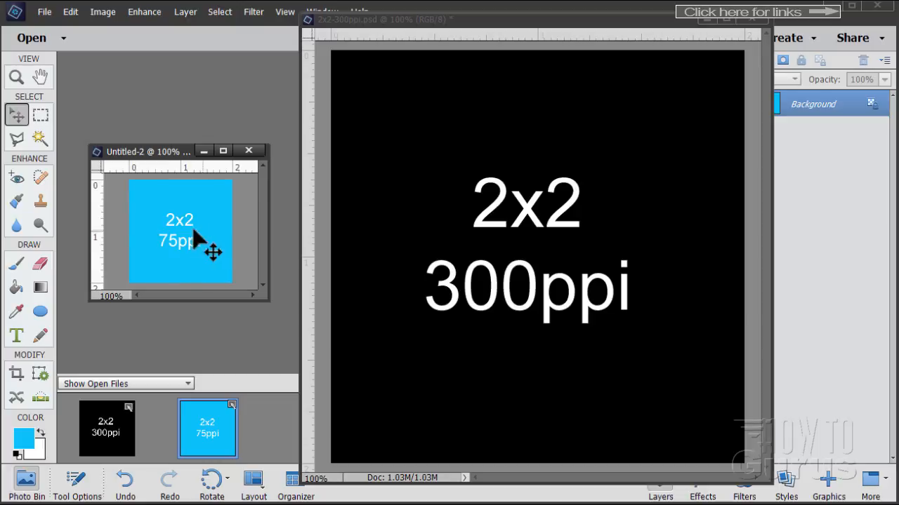
- Compare the inch rulers of the 2x2 75 ppi image and the 2x2 300 ppi image
{"action": "left_click", "coordinate": [499, 119]}
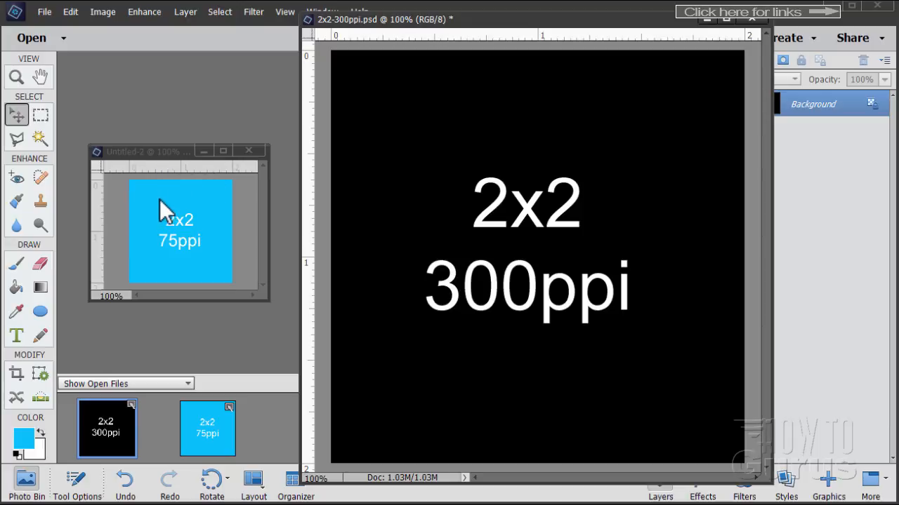
{"action": "left_click", "coordinate": [129, 153]}
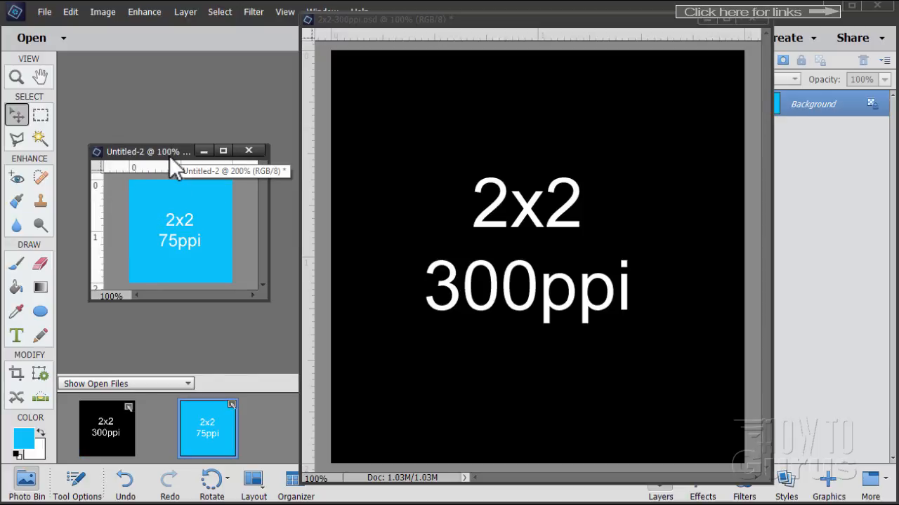
{"action": "left_click", "coordinate": [441, 22]}
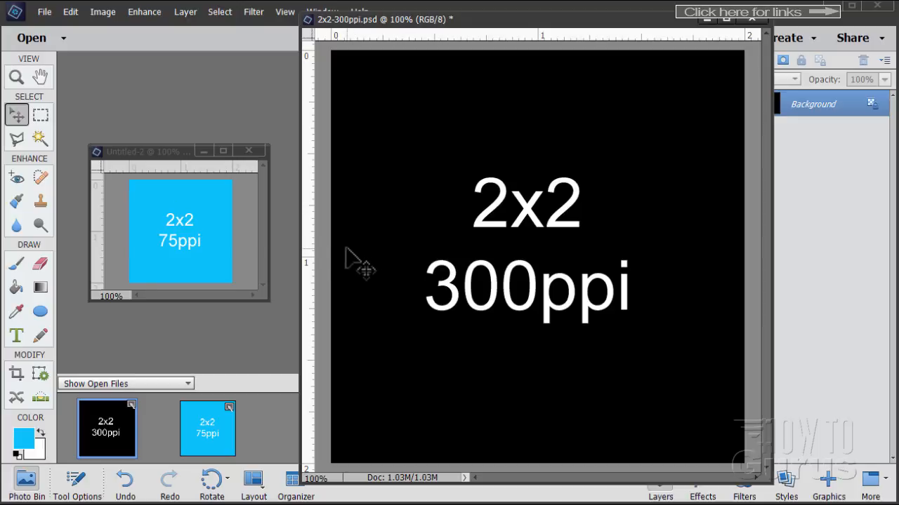
{"action": "left_click", "coordinate": [160, 166]}
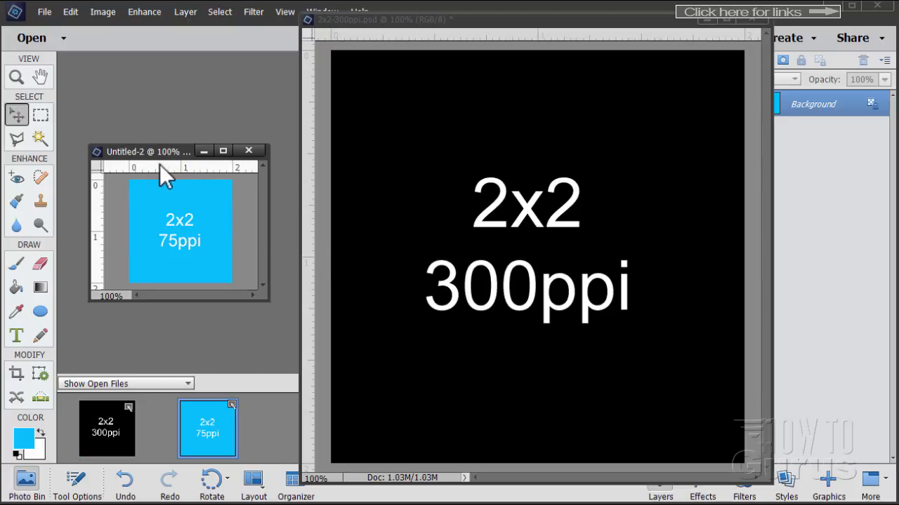
- Compare both 2x2 images with the rulers in pixels, and return the ruler units to inches
{"action": "right_click", "coordinate": [160, 164]}
{"action": "left_click", "coordinate": [178, 174]}
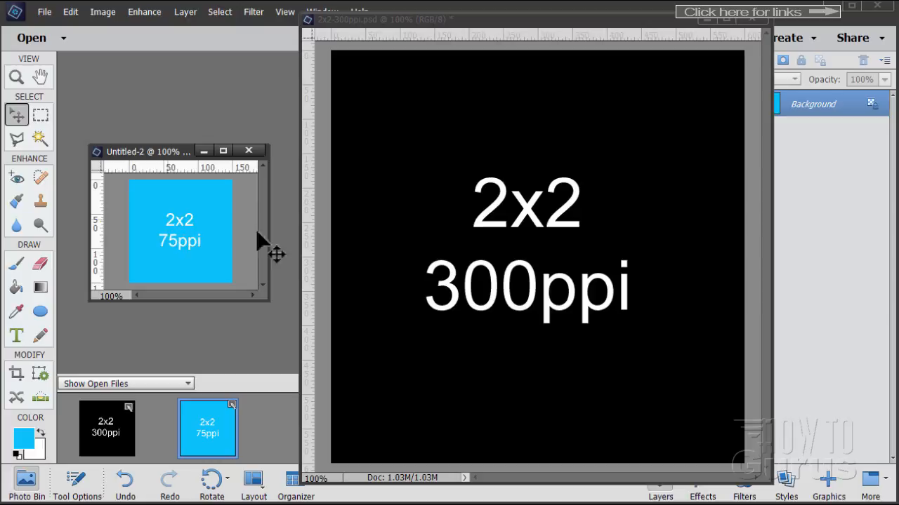
{"action": "left_click", "coordinate": [472, 59]}
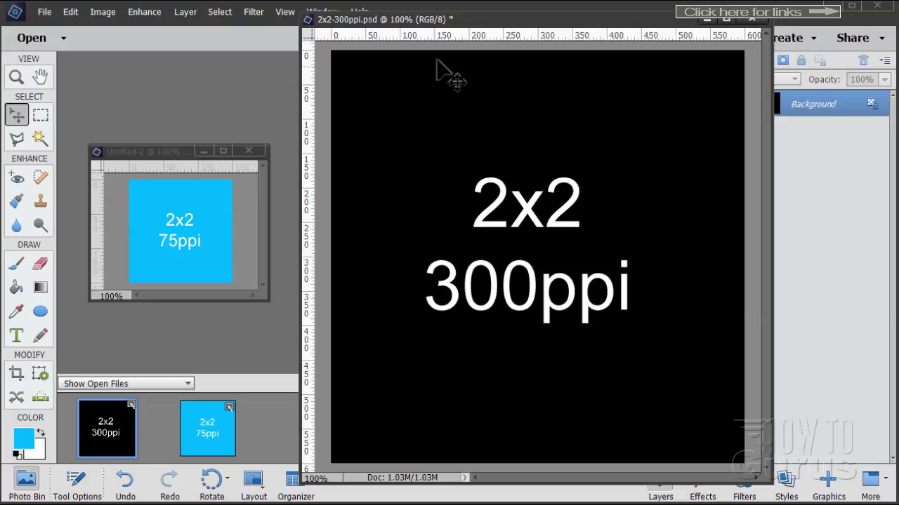
{"action": "right_click", "coordinate": [434, 36]}
{"action": "left_click", "coordinate": [452, 60]}
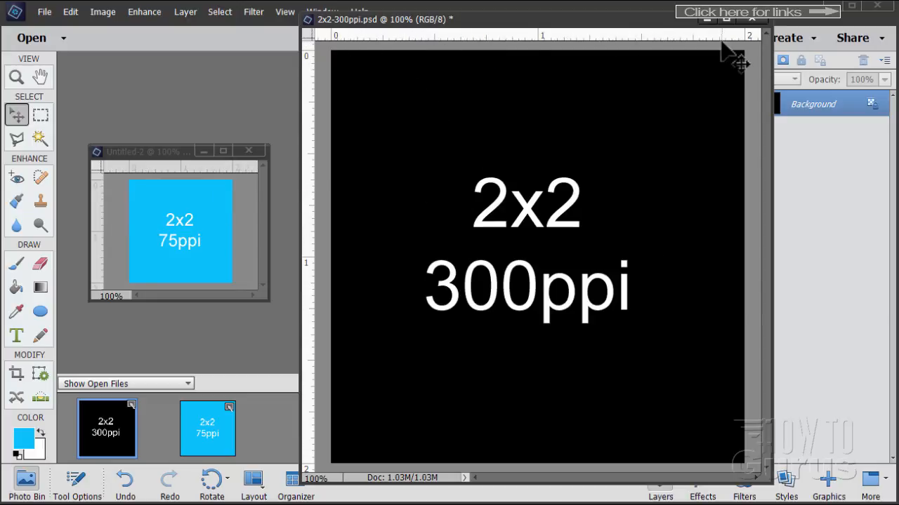
{"action": "left_click", "coordinate": [207, 216]}
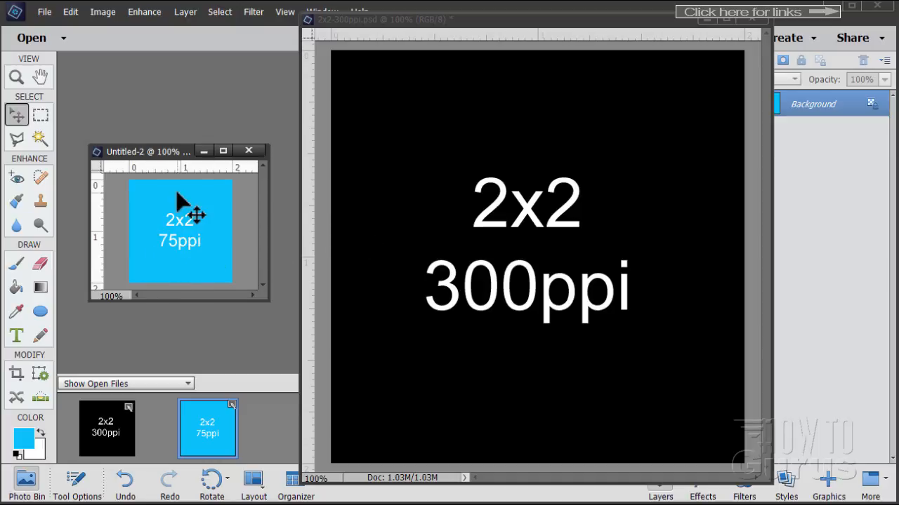
- Create a blank 6 x 4 inch document at 300 pixels/inch in RGB Color with a white background
{"action": "left_click", "coordinate": [44, 13]}
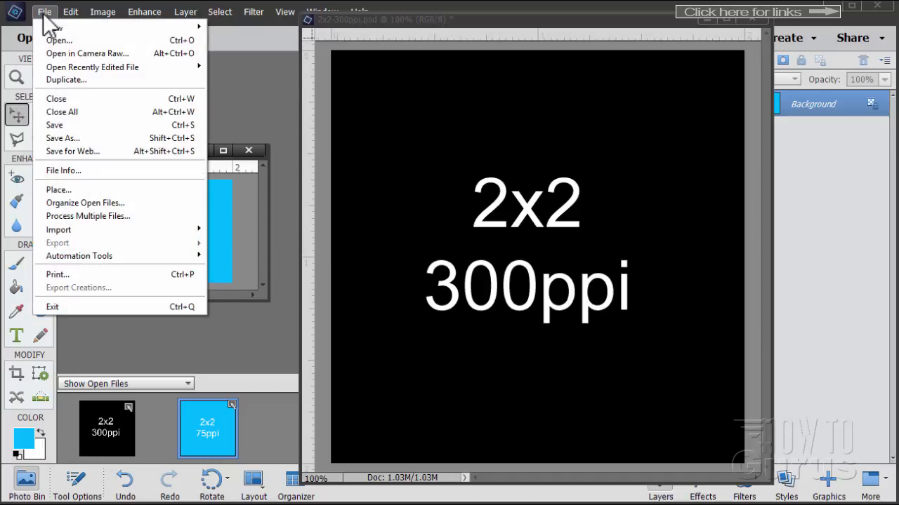
{"action": "mouse_move", "coordinate": [66, 28]}
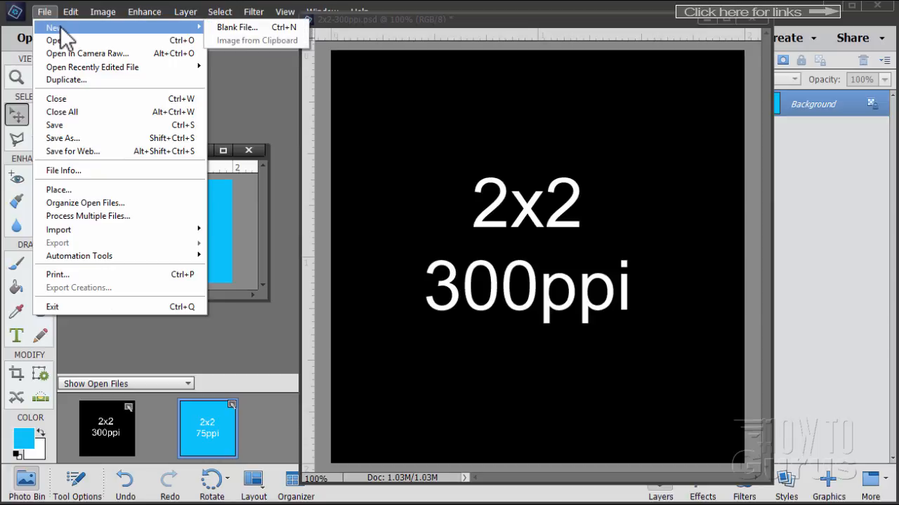
{"action": "left_click", "coordinate": [233, 28]}
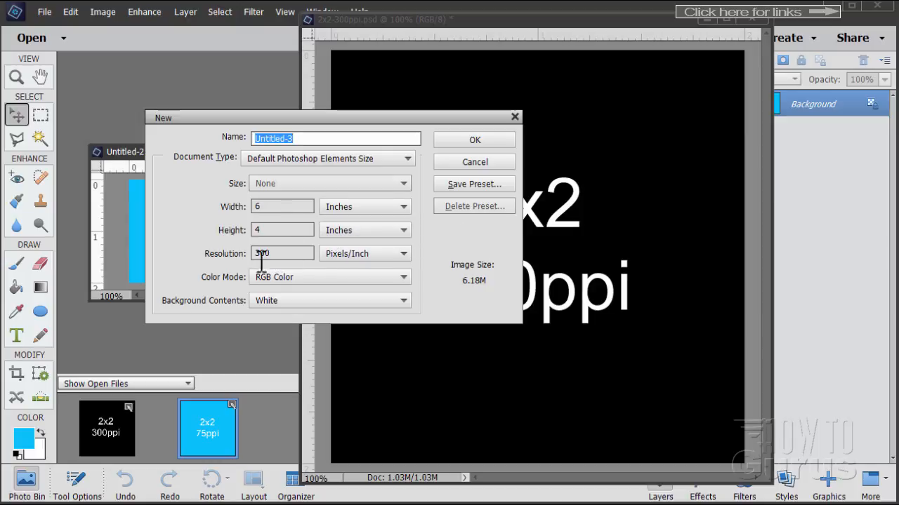
{"action": "left_click_drag", "start_coordinate": [276, 258], "coordinate": [224, 257]}
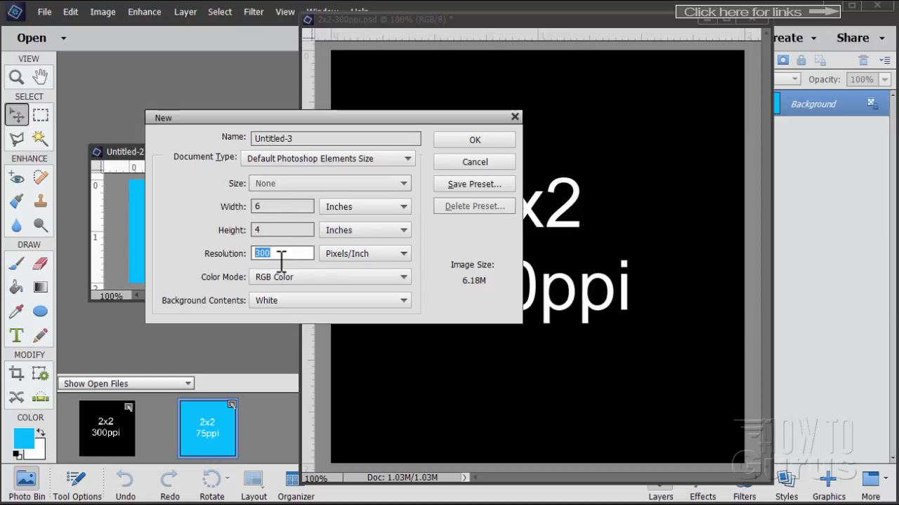
{"action": "left_click", "coordinate": [277, 257]}
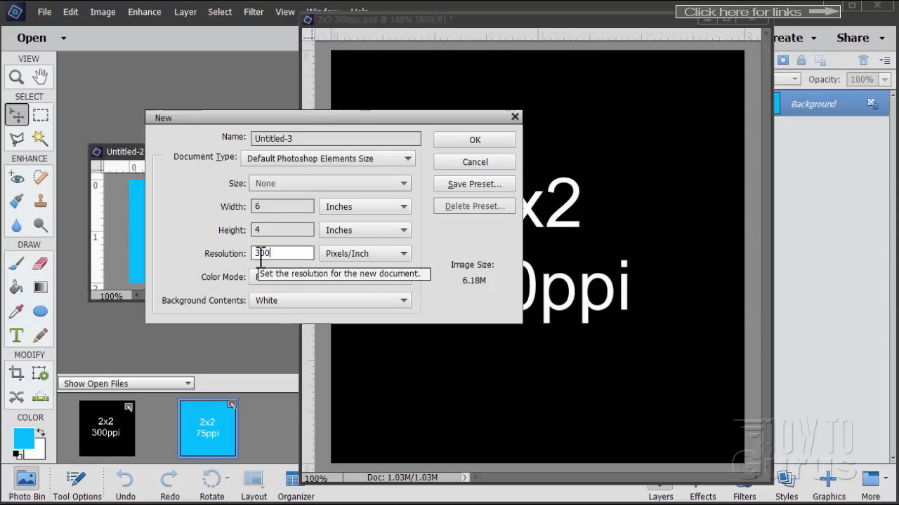
{"action": "left_click", "coordinate": [505, 137]}
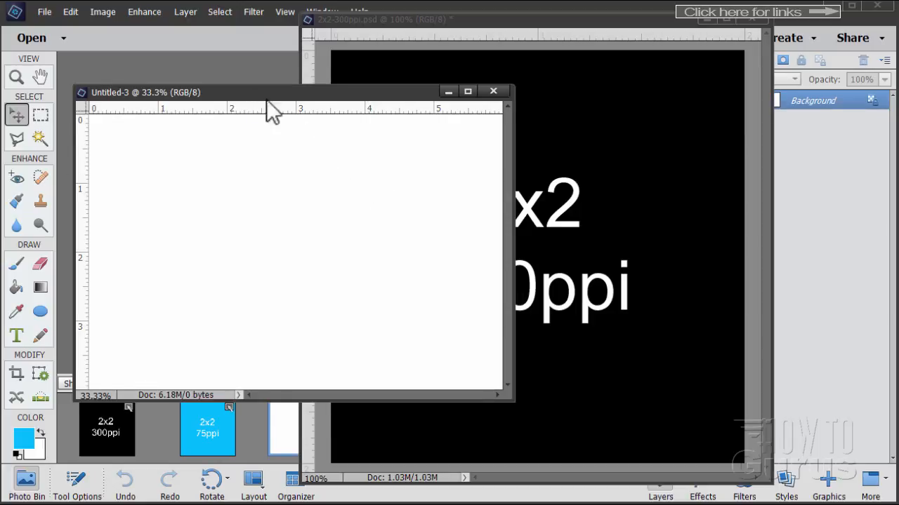
- Review the floating document and window docking options in the General preferences
{"action": "left_click_drag", "start_coordinate": [266, 99], "coordinate": [291, 97]}
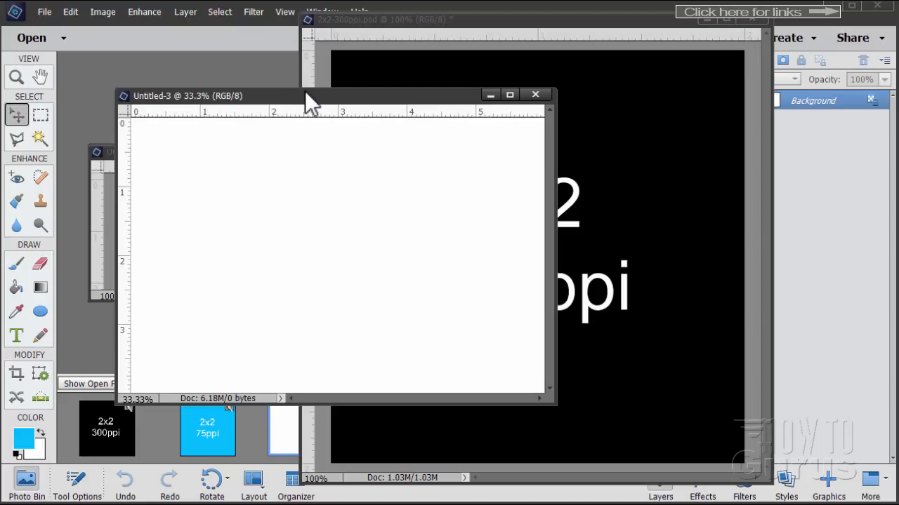
{"action": "left_click", "coordinate": [70, 11]}
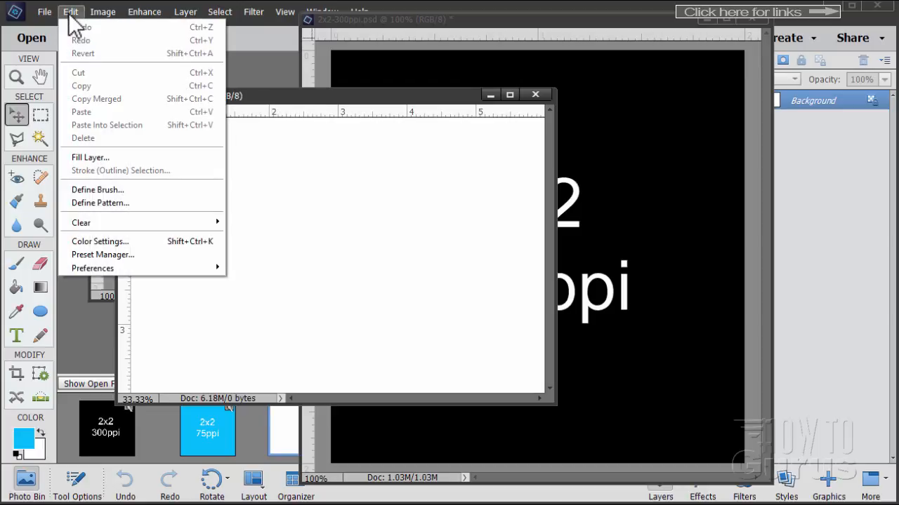
{"action": "mouse_move", "coordinate": [110, 270]}
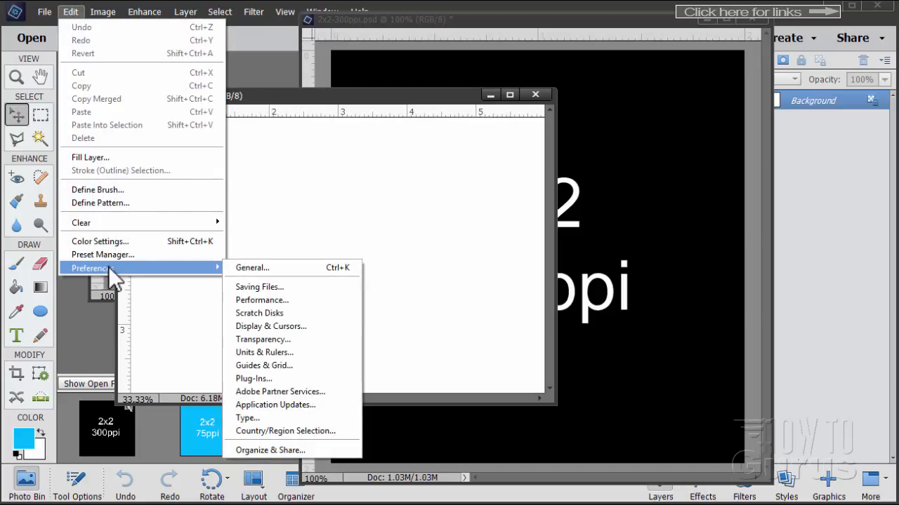
{"action": "left_click", "coordinate": [254, 268]}
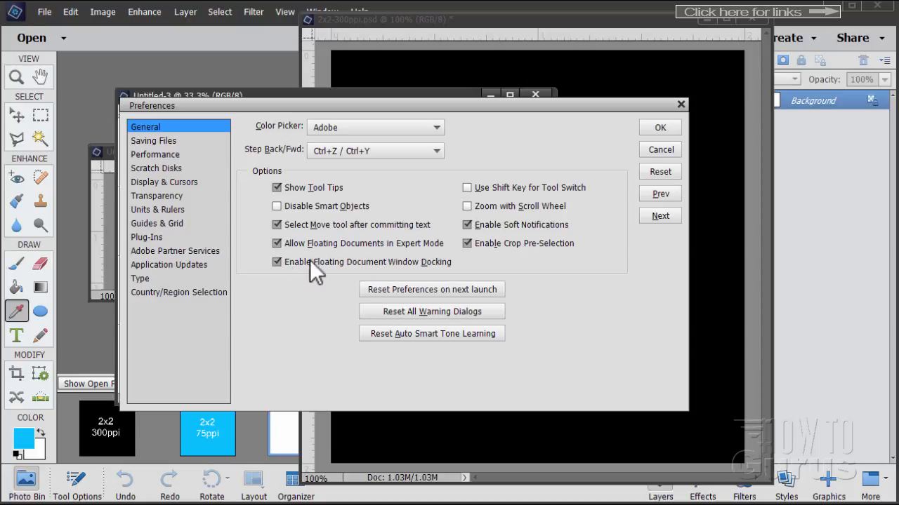
{"action": "left_click", "coordinate": [657, 129]}
- Dock the blank document's window and clear the two 2x2 image windows away from it, minimizing the 75 ppi one
{"action": "left_click_drag", "start_coordinate": [295, 98], "coordinate": [260, 60]}
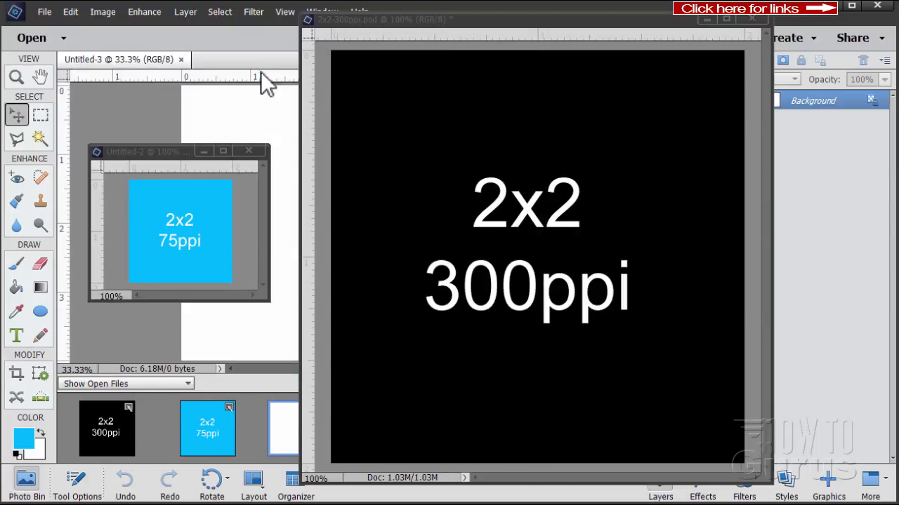
{"action": "left_click_drag", "start_coordinate": [383, 23], "coordinate": [474, 38]}
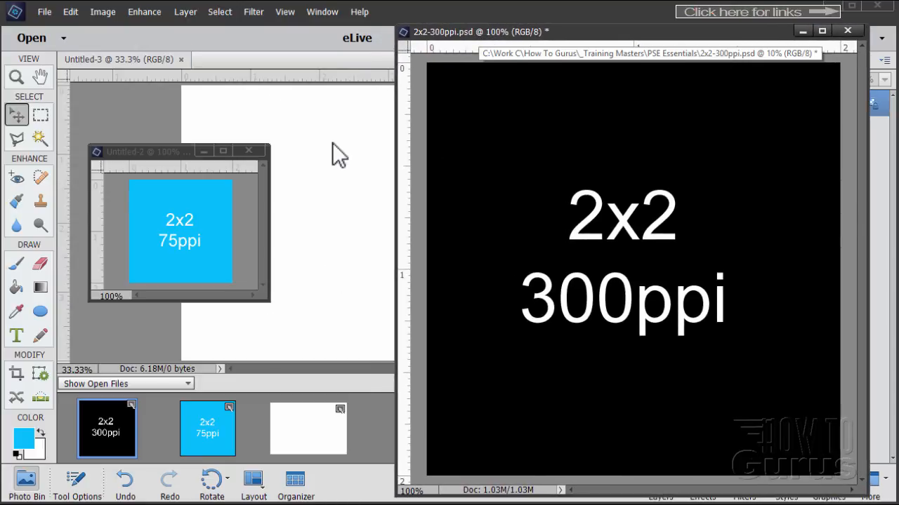
{"action": "left_click", "coordinate": [204, 151]}
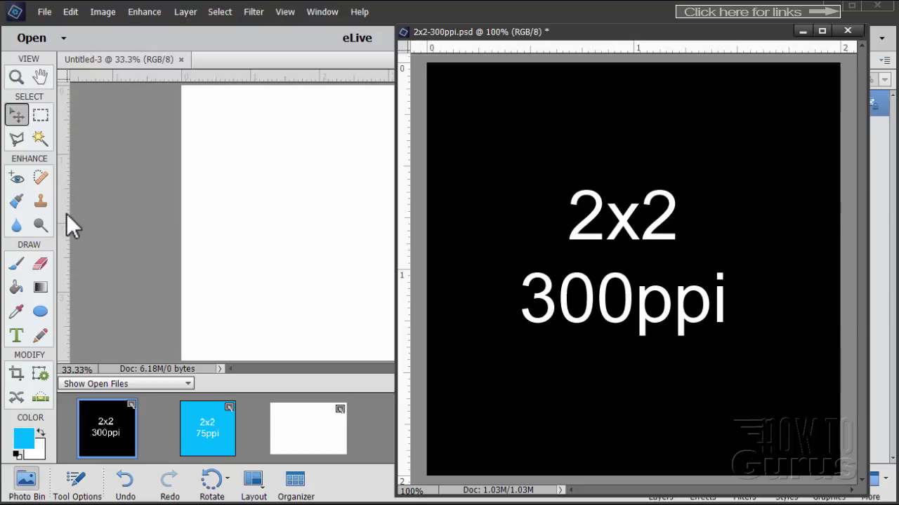
- Place a vertical and a horizontal guide on the blank document, each at the 2-inch ruler mark
{"action": "left_click_drag", "start_coordinate": [64, 211], "coordinate": [319, 204]}
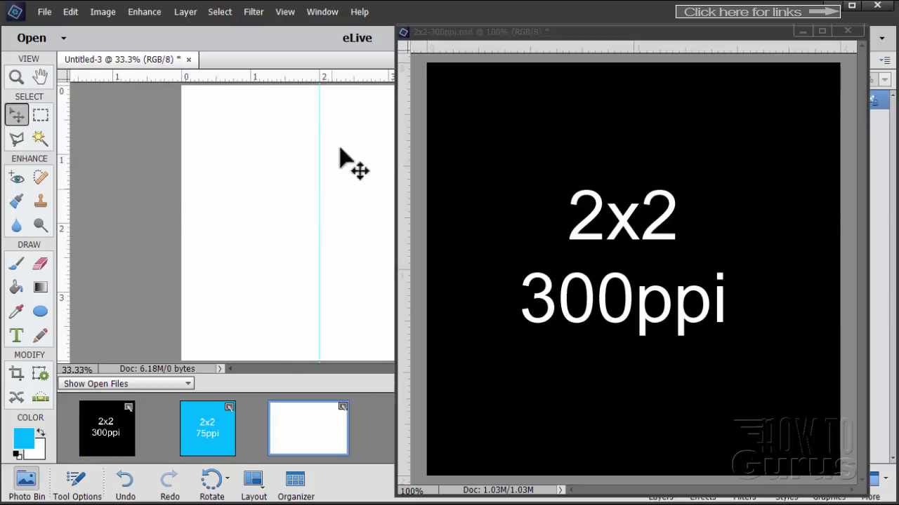
{"action": "left_click_drag", "start_coordinate": [301, 75], "coordinate": [300, 223]}
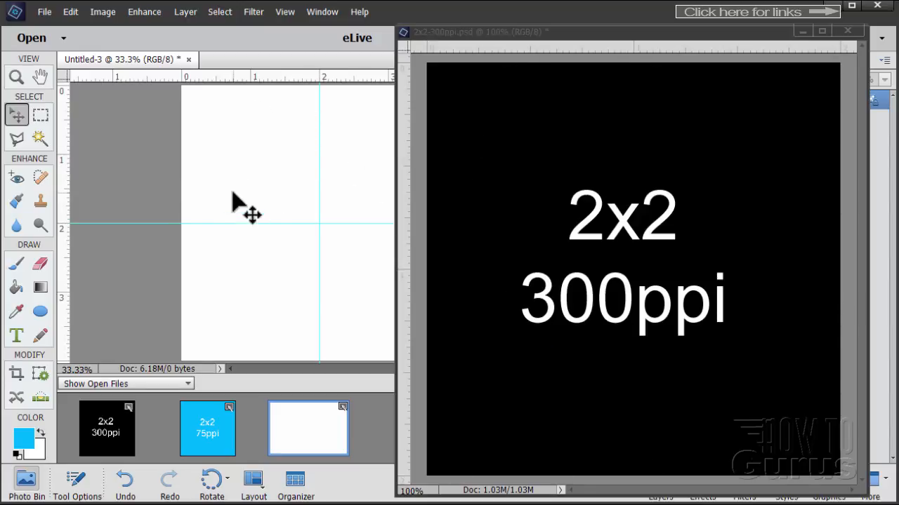
- Uncover the blank document, examine its size with the rulers in pixels, and return the units to inches
{"action": "left_click_drag", "start_coordinate": [457, 33], "coordinate": [582, 298]}
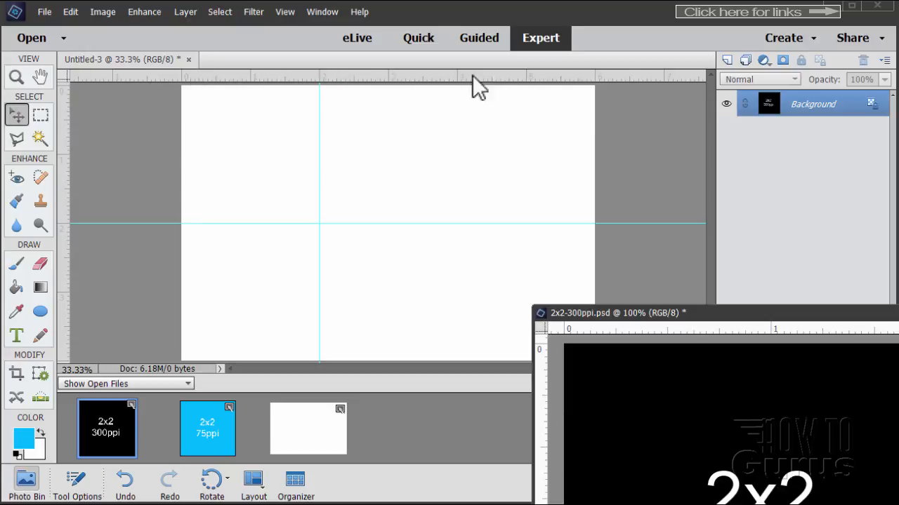
{"action": "left_click", "coordinate": [593, 76]}
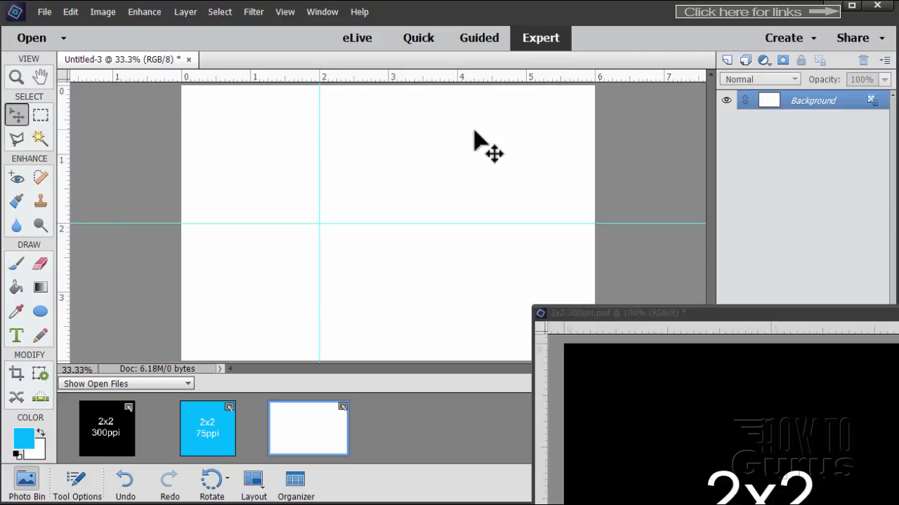
{"action": "right_click", "coordinate": [273, 78]}
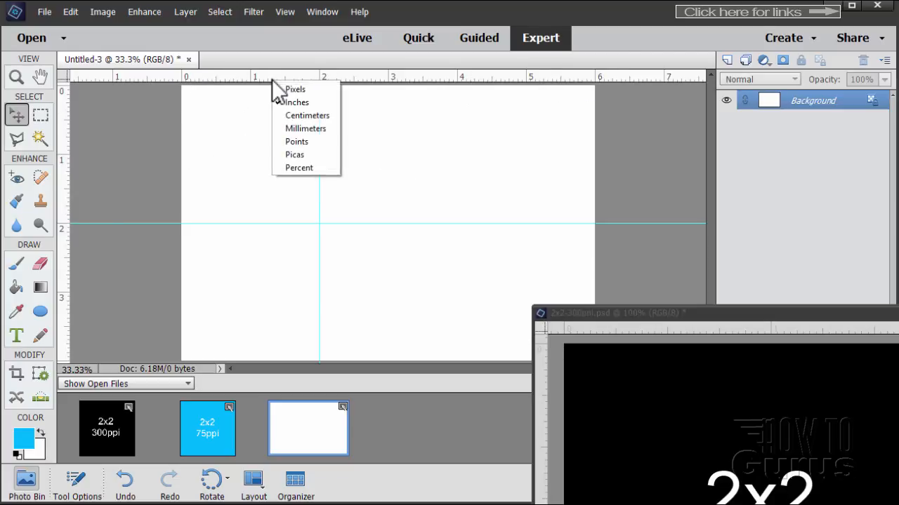
{"action": "left_click", "coordinate": [294, 89]}
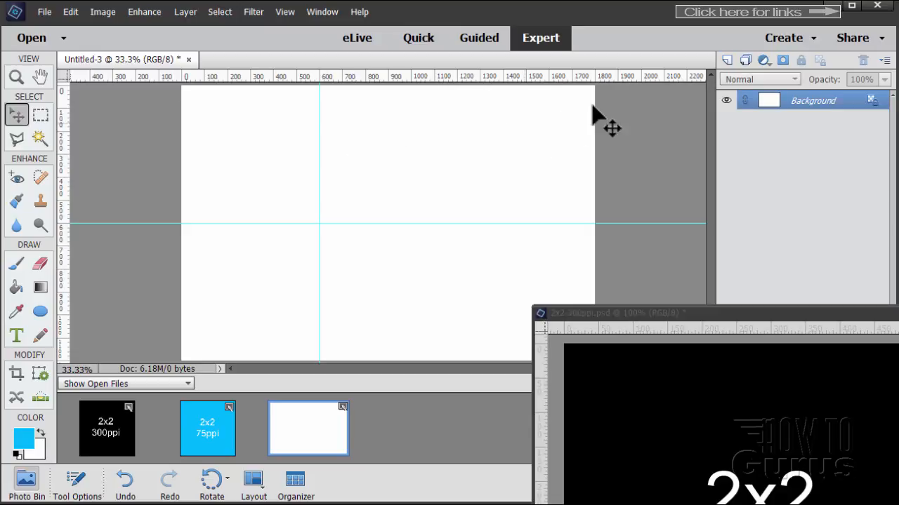
{"action": "right_click", "coordinate": [278, 77]}
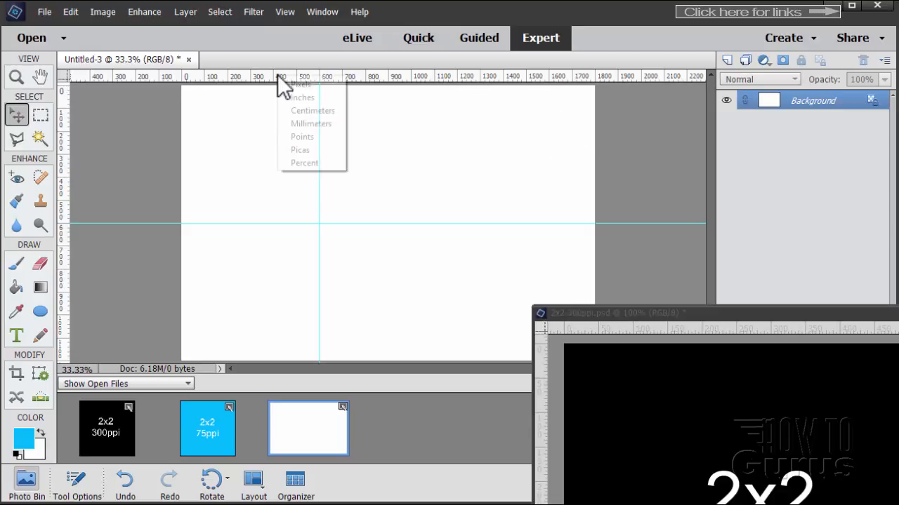
{"action": "left_click", "coordinate": [299, 96]}
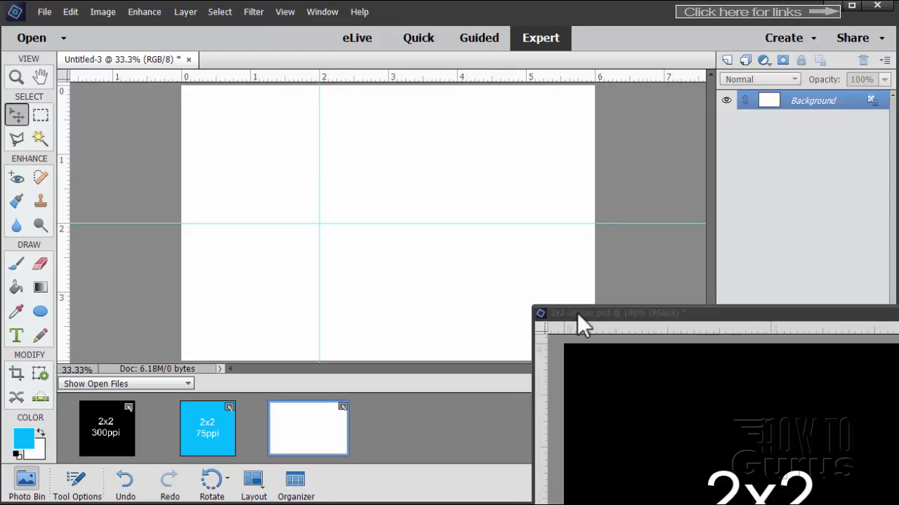
- Copy the 2x2 300 ppi image into the blank document's upper-left guide square and minimize its source window
{"action": "left_click_drag", "start_coordinate": [585, 314], "coordinate": [426, 306]}
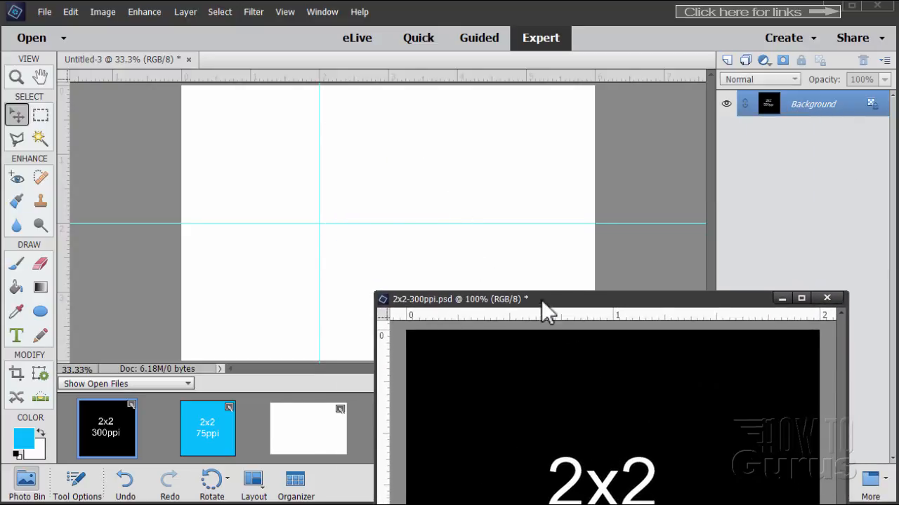
{"action": "left_click_drag", "start_coordinate": [541, 301], "coordinate": [512, 191]}
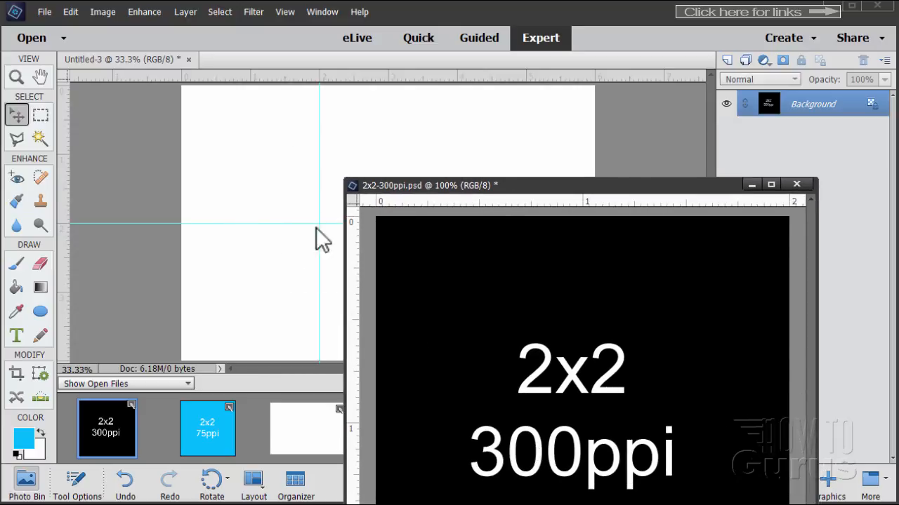
{"action": "left_click_drag", "start_coordinate": [771, 106], "coordinate": [224, 110]}
{"action": "left_click", "coordinate": [751, 184]}
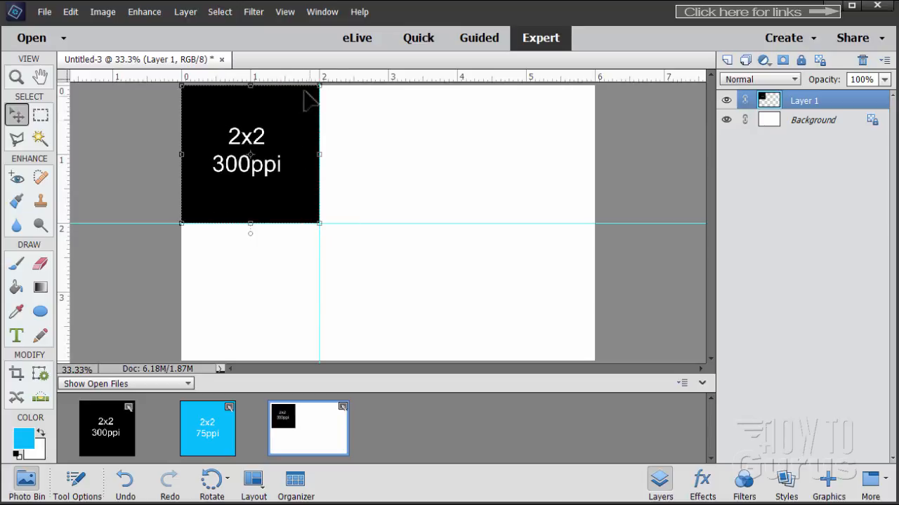
- Move the copied 300 ppi square to the upper-right corner of the canvas
{"action": "left_click_drag", "start_coordinate": [299, 181], "coordinate": [303, 156]}
{"action": "left_click_drag", "start_coordinate": [302, 200], "coordinate": [564, 200]}
- Copy the 2x2 75 ppi image into the document's upper-left guide square and minimize its source window
{"action": "left_click", "coordinate": [223, 439]}
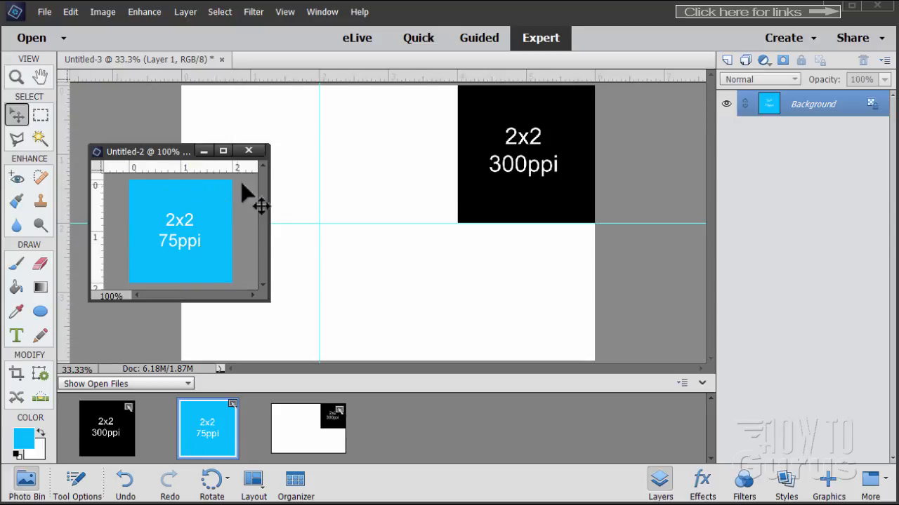
{"action": "left_click_drag", "start_coordinate": [182, 156], "coordinate": [381, 254]}
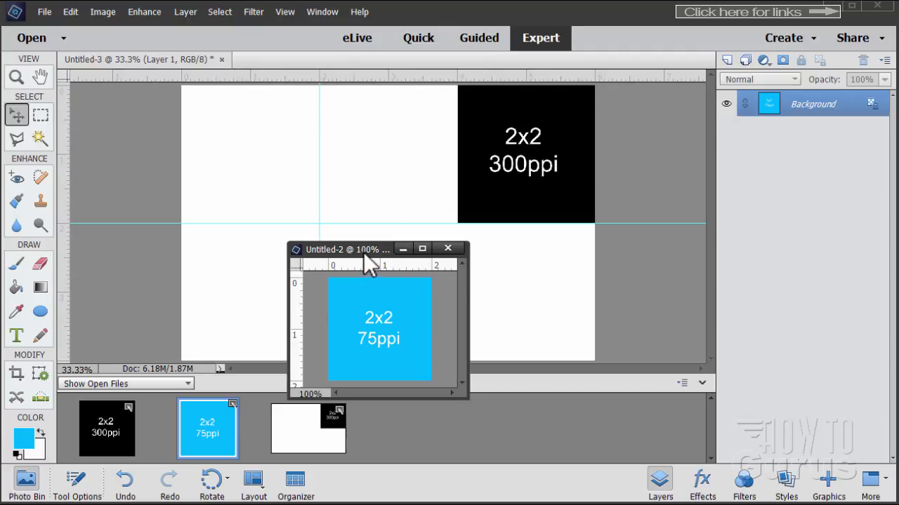
{"action": "left_click_drag", "start_coordinate": [775, 111], "coordinate": [255, 161]}
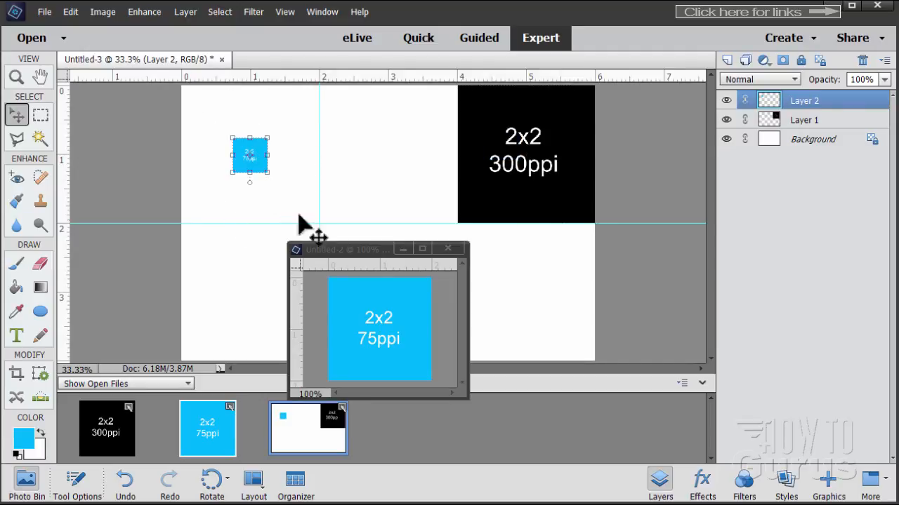
{"action": "left_click", "coordinate": [402, 250]}
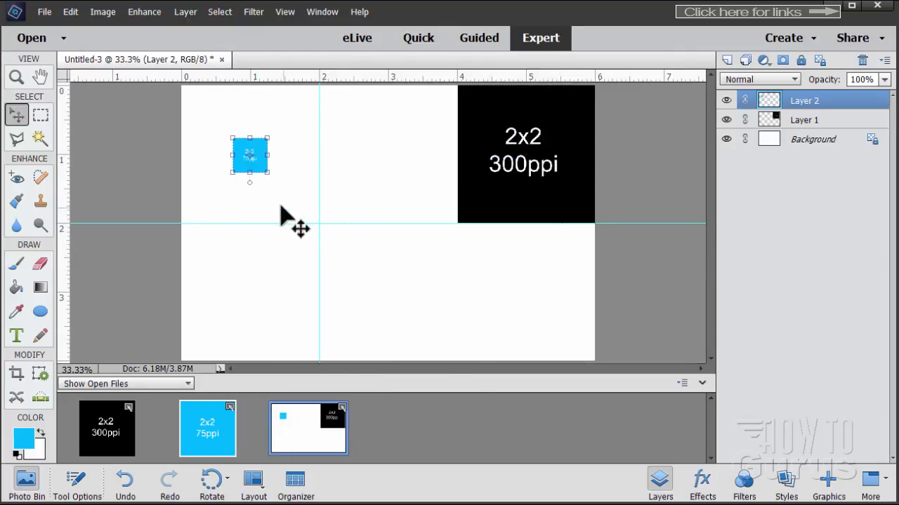
- Align the copied 75 ppi square with the upper-left corner of the canvas
{"action": "left_click", "coordinate": [290, 129]}
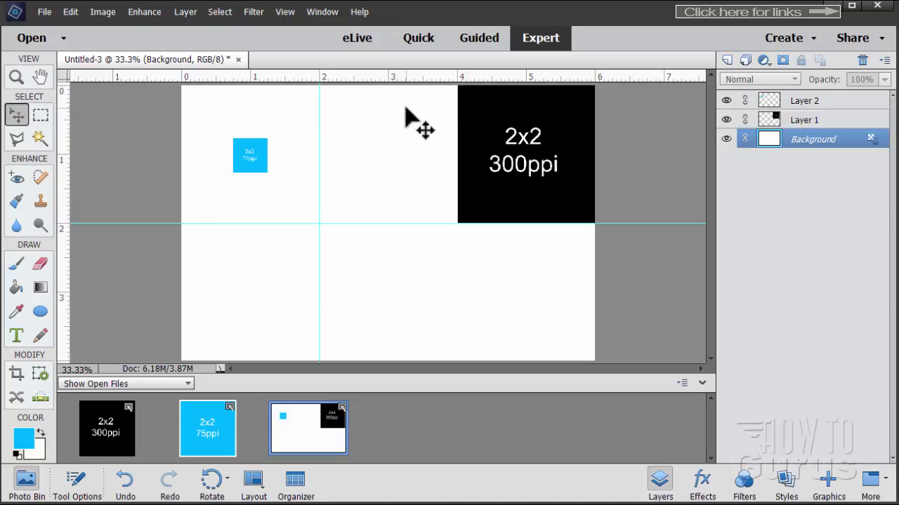
{"action": "left_click_drag", "start_coordinate": [254, 166], "coordinate": [206, 113]}
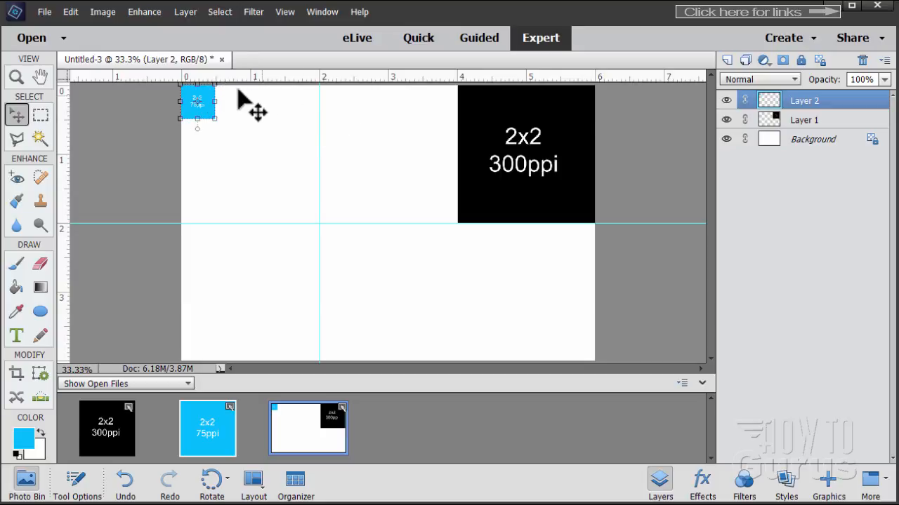
{"action": "left_click_drag", "start_coordinate": [209, 100], "coordinate": [211, 100]}
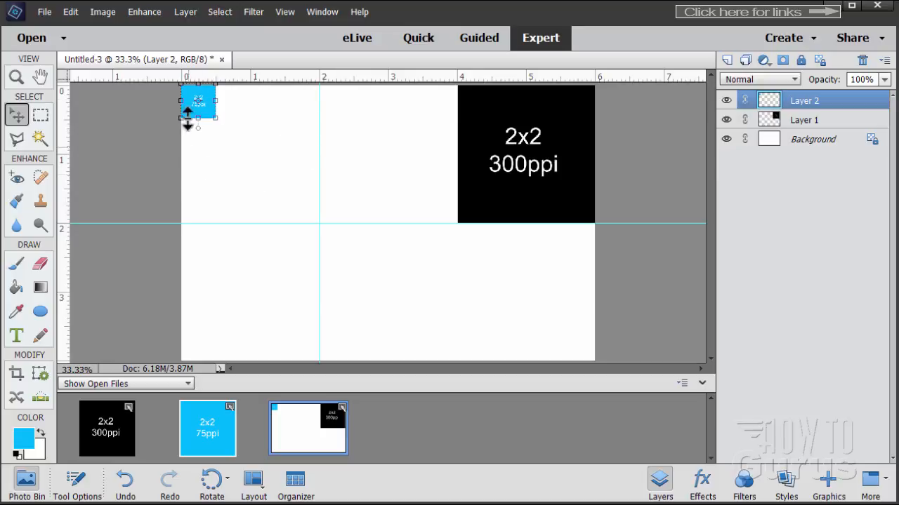
- Move the small 75 ppi square back to the middle of the upper-left guide square and delete its layer
{"action": "left_click_drag", "start_coordinate": [204, 109], "coordinate": [263, 178]}
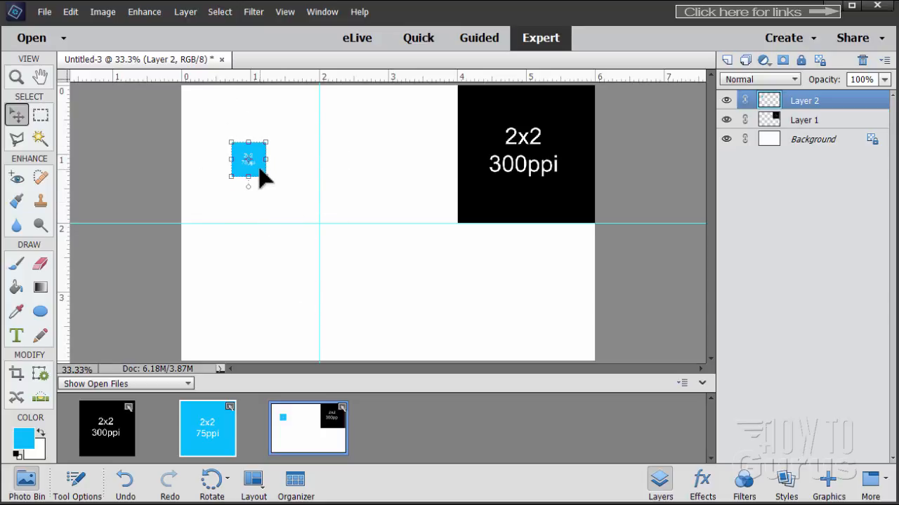
{"action": "left_click_drag", "start_coordinate": [259, 170], "coordinate": [265, 175]}
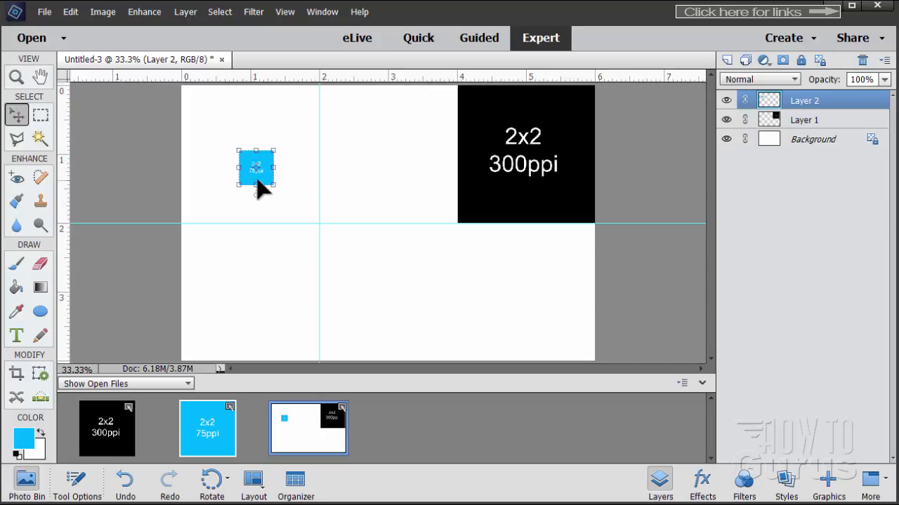
{"action": "left_click", "coordinate": [862, 61]}
{"action": "left_click", "coordinate": [420, 200]}
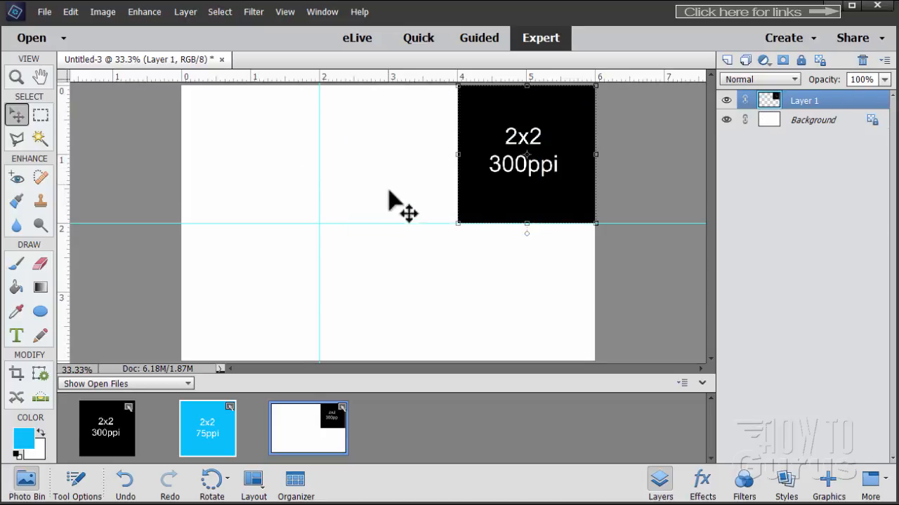
- Reopen the 2x2 75 ppi image's window and resample the image to a resolution of 300 pixels/inch
{"action": "left_click", "coordinate": [225, 433]}
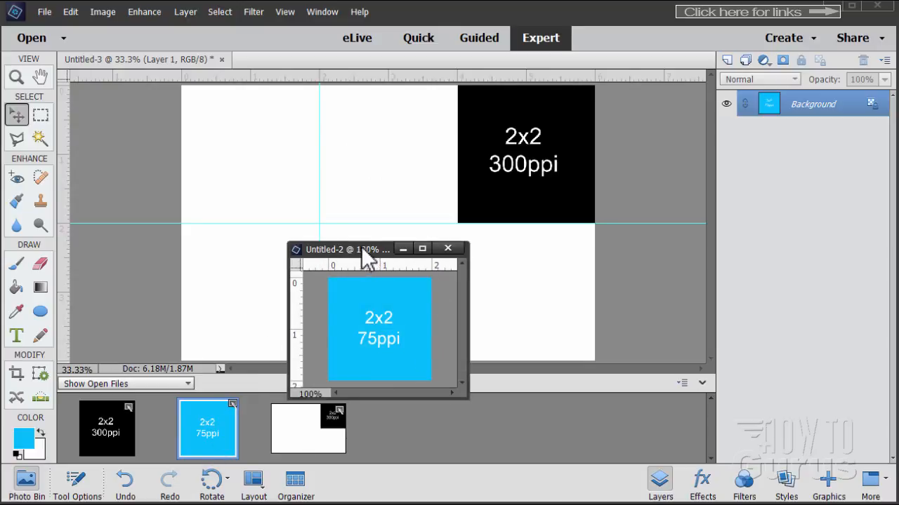
{"action": "left_click_drag", "start_coordinate": [370, 252], "coordinate": [282, 141]}
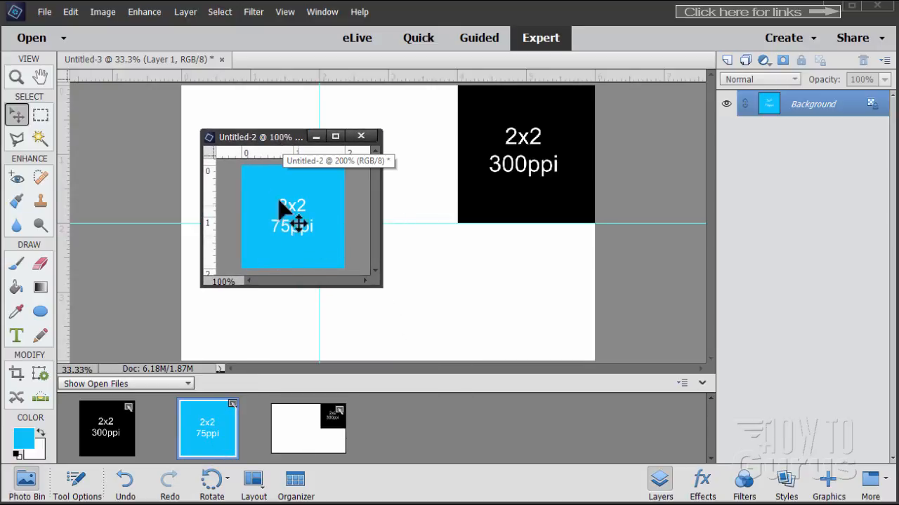
{"action": "left_click", "coordinate": [107, 14]}
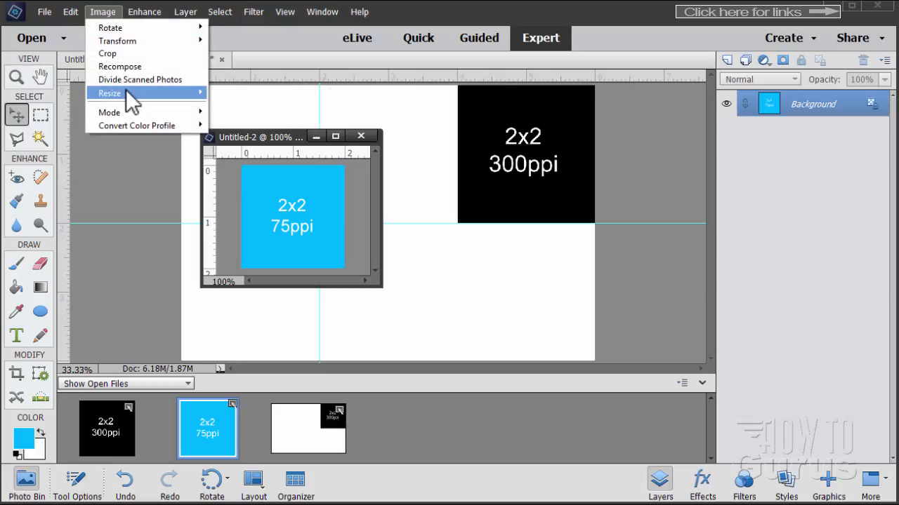
{"action": "mouse_move", "coordinate": [127, 93]}
{"action": "left_click", "coordinate": [238, 93]}
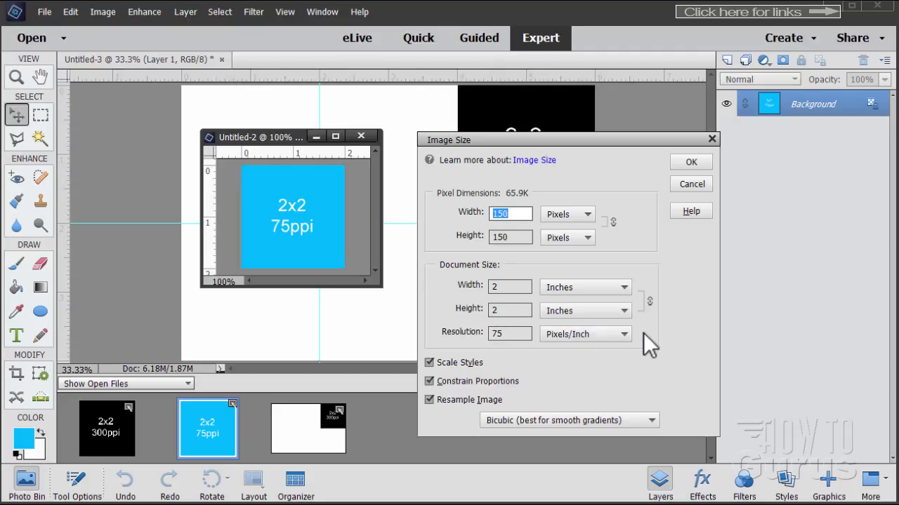
{"action": "left_click_drag", "start_coordinate": [518, 334], "coordinate": [482, 335]}
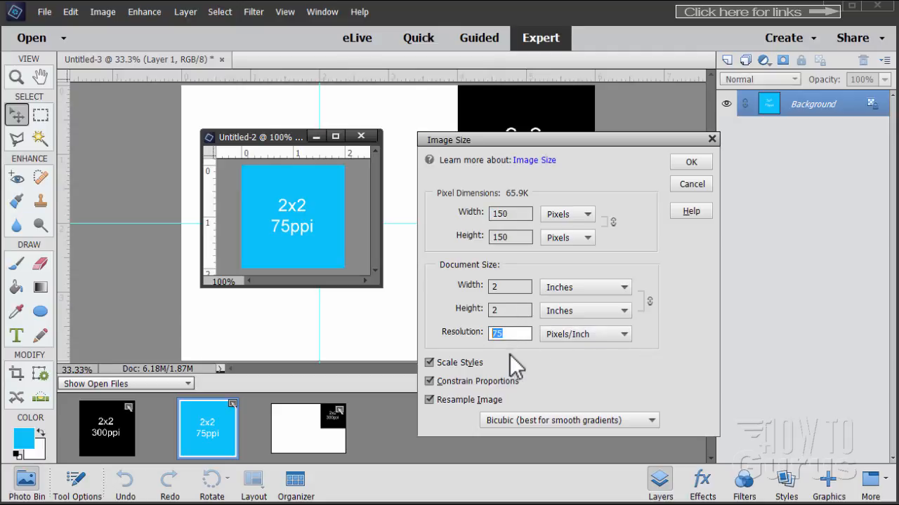
{"action": "left_click", "coordinate": [517, 335]}
{"action": "type", "text": "300"}
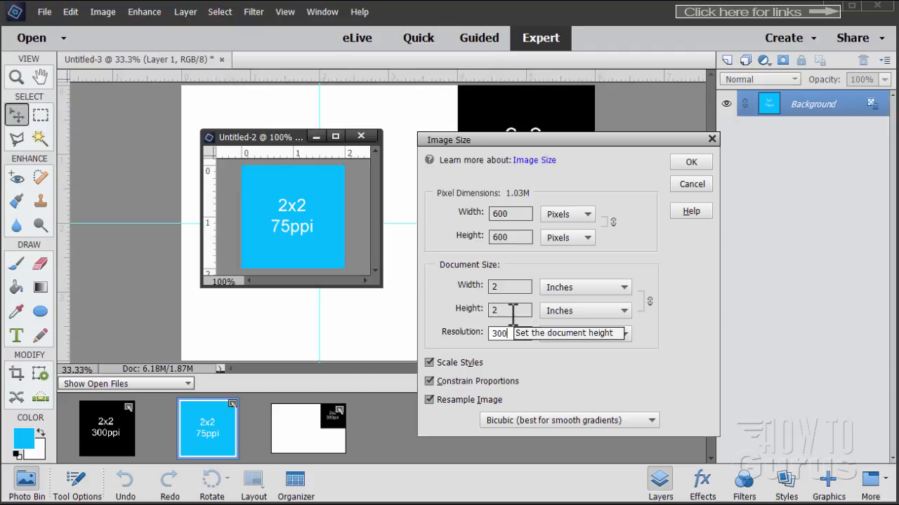
{"action": "left_click", "coordinate": [691, 162]}
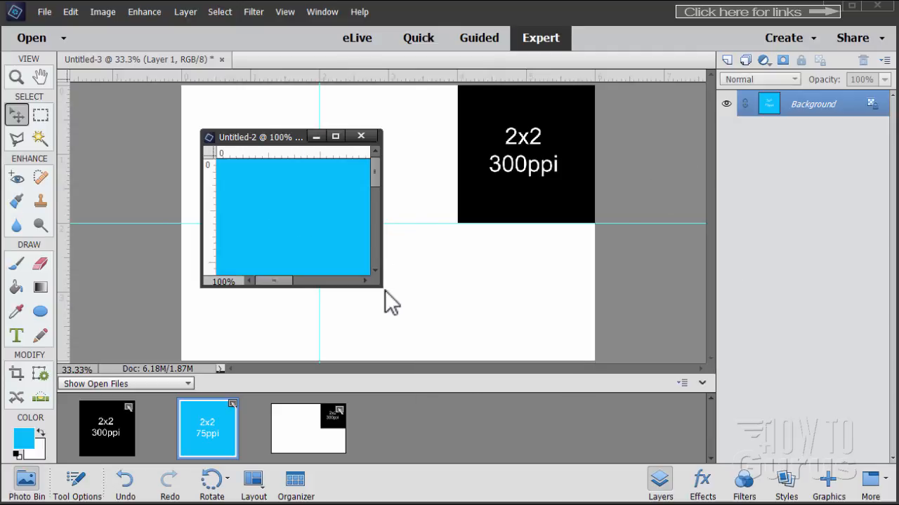
- Enlarge and reposition the resampled image's window so that more of the image fits at 100% zoom
{"action": "left_click_drag", "start_coordinate": [382, 288], "coordinate": [566, 483]}
{"action": "left_click_drag", "start_coordinate": [435, 146], "coordinate": [332, 98]}
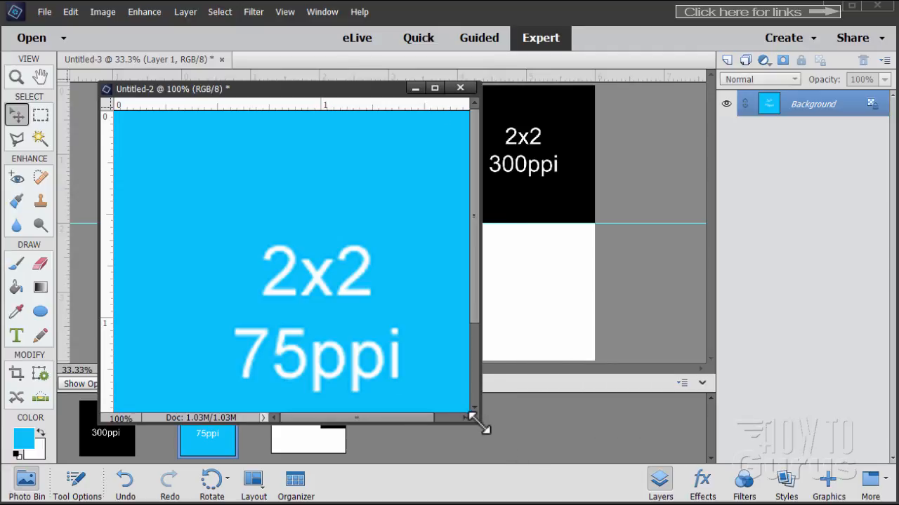
{"action": "left_click_drag", "start_coordinate": [483, 427], "coordinate": [539, 462]}
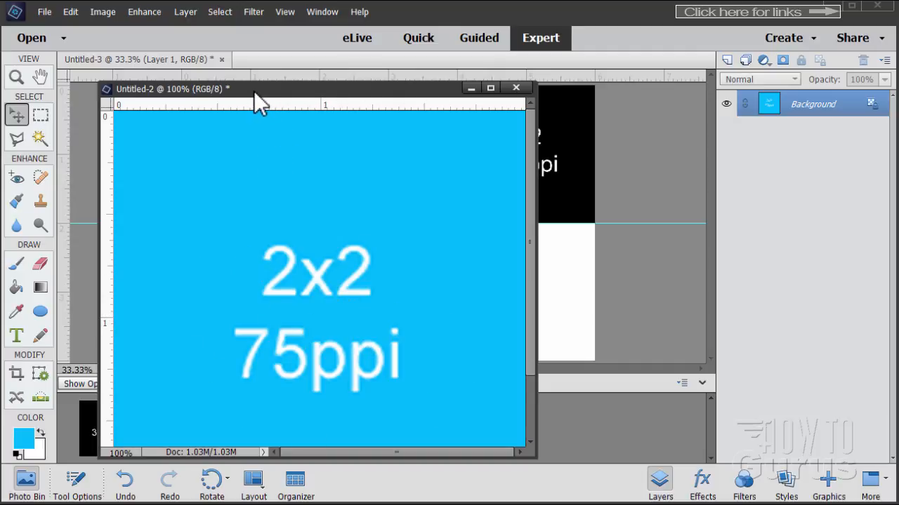
- Copy the resampled blue image into the document, fit it to the upper-left guide square, and minimize its source window
{"action": "left_click_drag", "start_coordinate": [254, 90], "coordinate": [544, 137]}
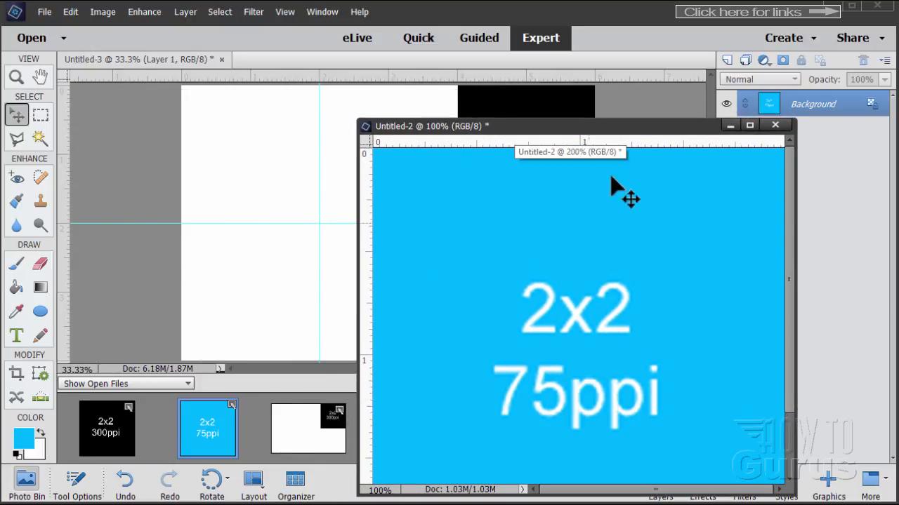
{"action": "left_click_drag", "start_coordinate": [618, 125], "coordinate": [709, 216]}
{"action": "left_click_drag", "start_coordinate": [768, 114], "coordinate": [251, 166]}
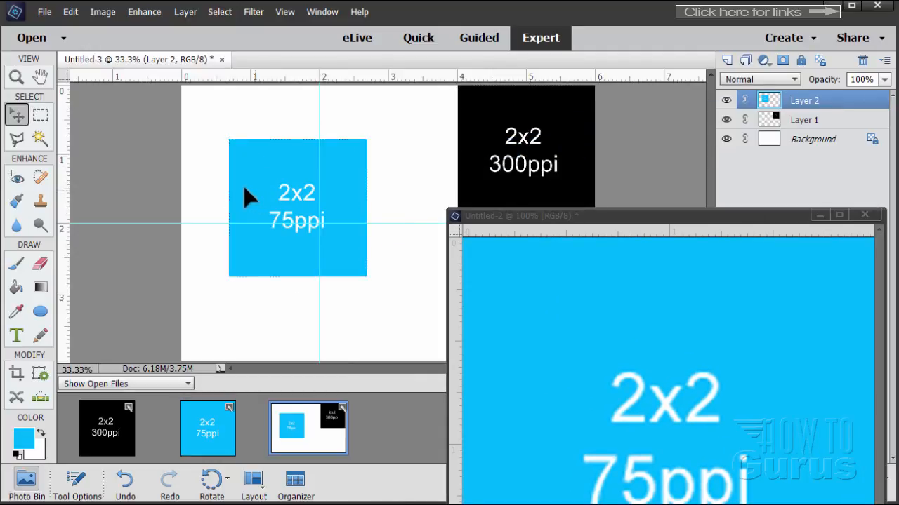
{"action": "left_click_drag", "start_coordinate": [249, 196], "coordinate": [214, 148]}
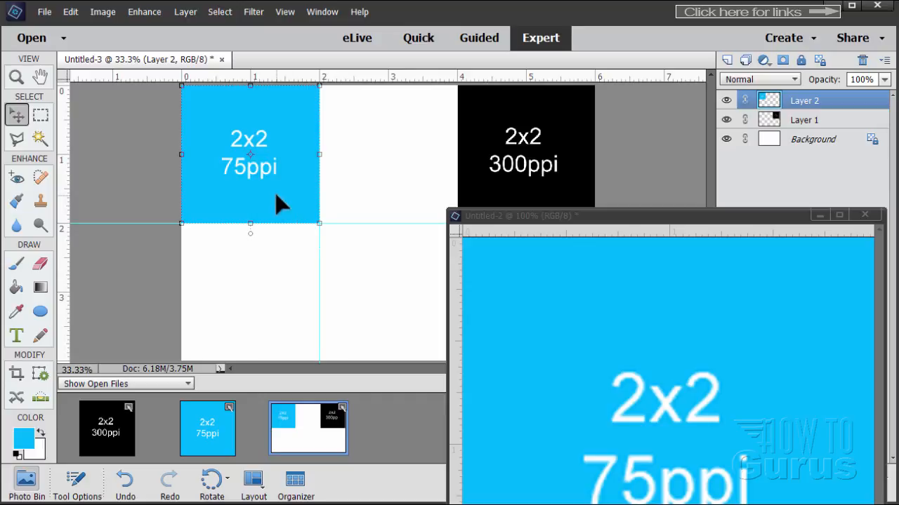
{"action": "left_click_drag", "start_coordinate": [671, 215], "coordinate": [529, 226]}
{"action": "left_click", "coordinate": [660, 213]}
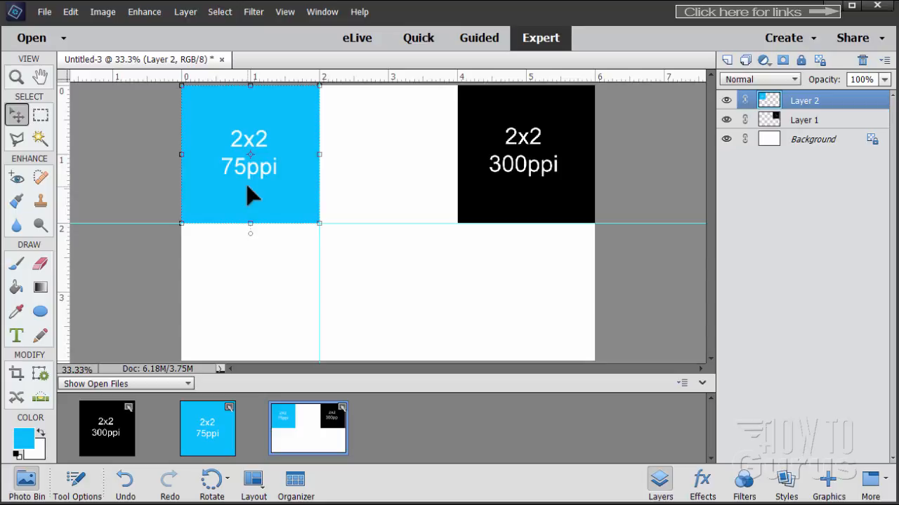
- Deselect the blue square and hide Layer 2 and Layer 1 so only the white background shows
{"action": "left_click", "coordinate": [120, 132]}
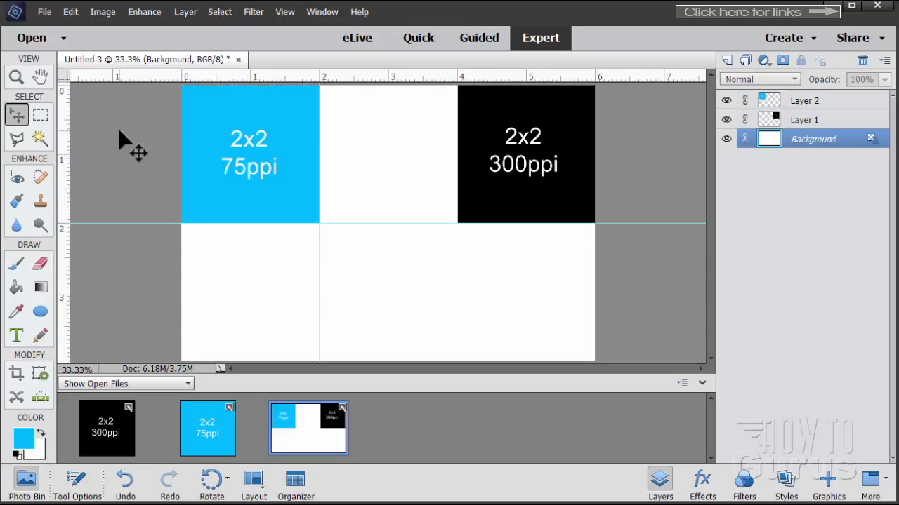
{"action": "left_click", "coordinate": [726, 100]}
{"action": "left_click", "coordinate": [726, 119]}
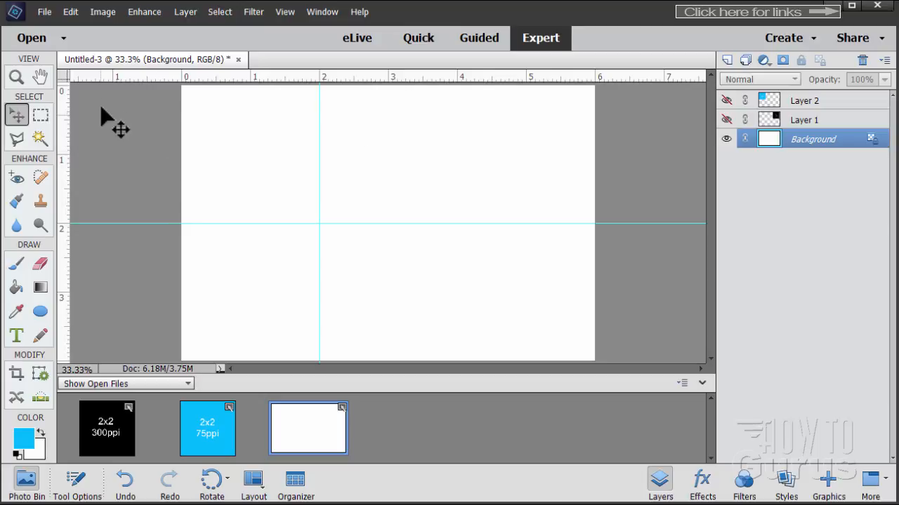
- Open the recently edited photo "pse remove background dog2.bmp" and dock its window beside the Untitled-3 document
{"action": "left_click", "coordinate": [43, 12]}
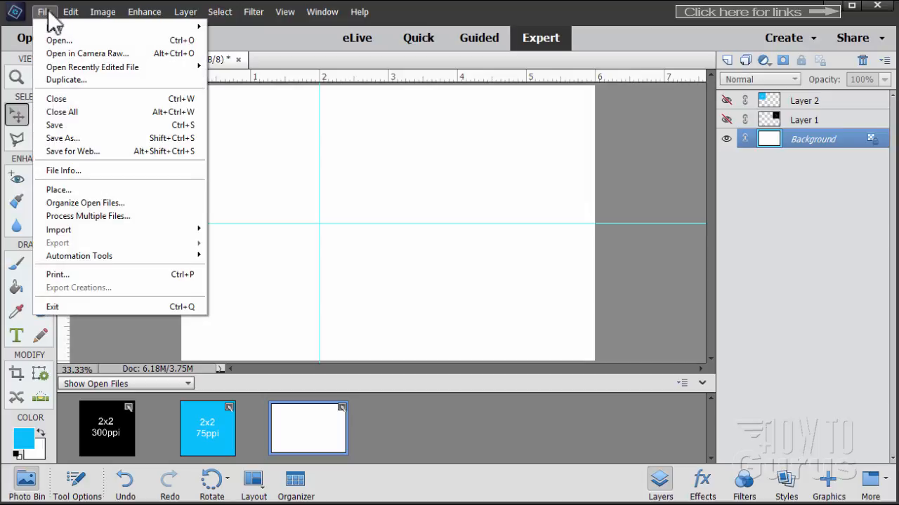
{"action": "mouse_move", "coordinate": [193, 67]}
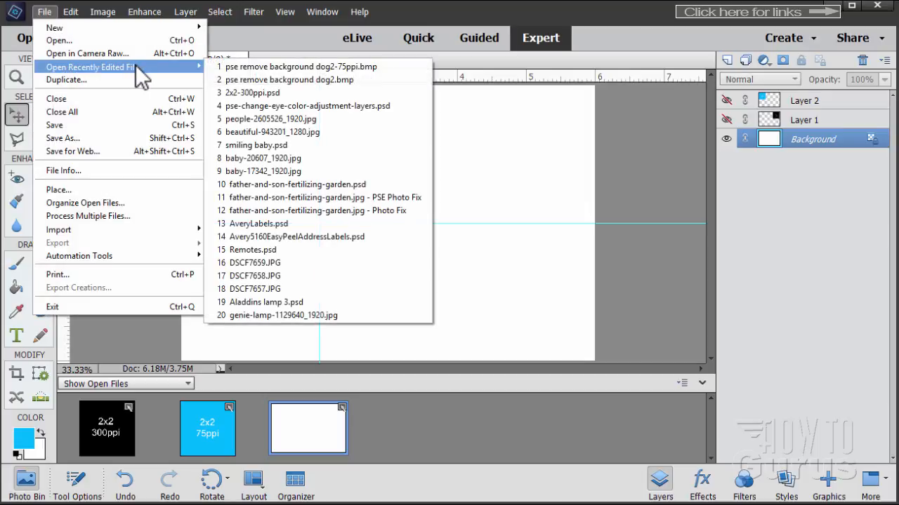
{"action": "left_click", "coordinate": [241, 80]}
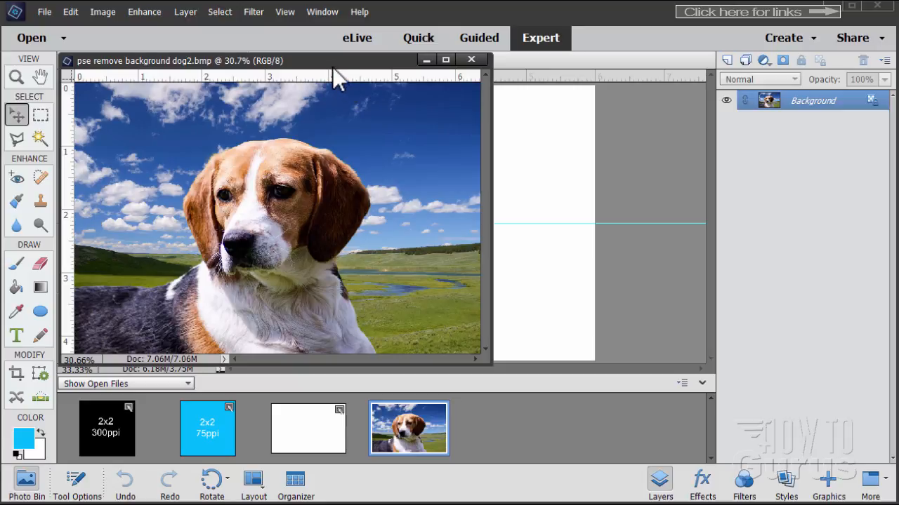
{"action": "left_click_drag", "start_coordinate": [333, 68], "coordinate": [369, 101]}
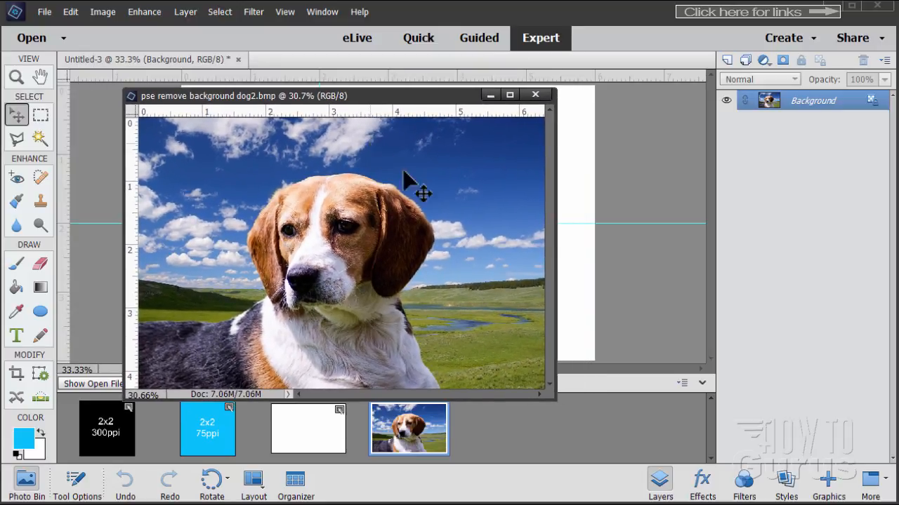
{"action": "left_click_drag", "start_coordinate": [552, 397], "coordinate": [585, 428]}
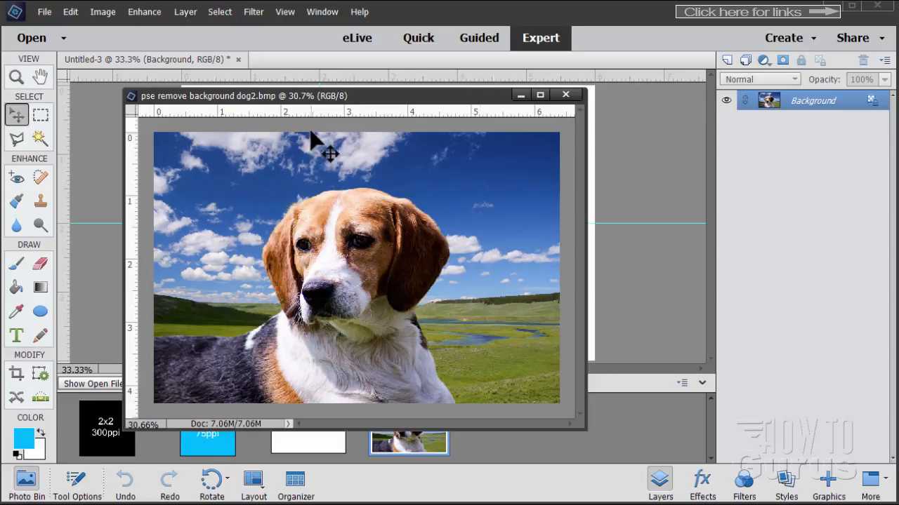
{"action": "left_click_drag", "start_coordinate": [351, 96], "coordinate": [346, 66]}
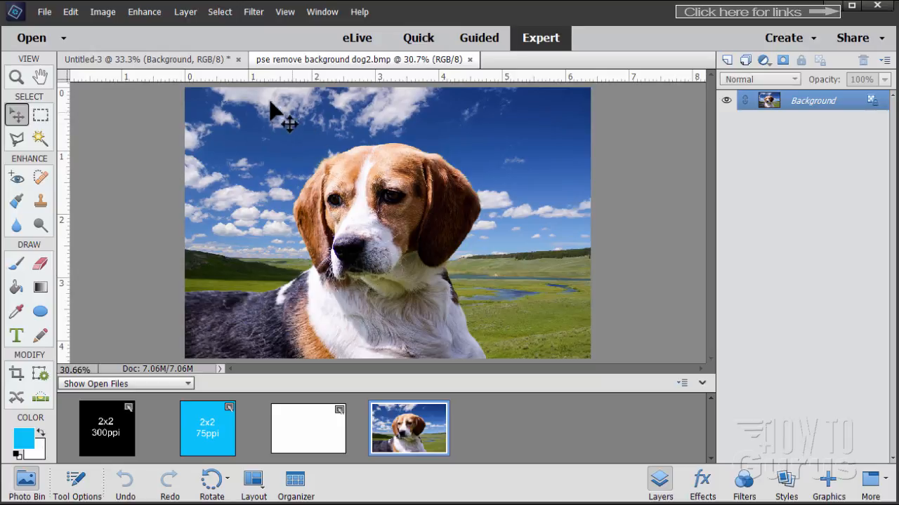
- Switch between Untitled-3 and the dog photo to compare their sizes, ending on the dog photo
{"action": "left_click", "coordinate": [184, 61]}
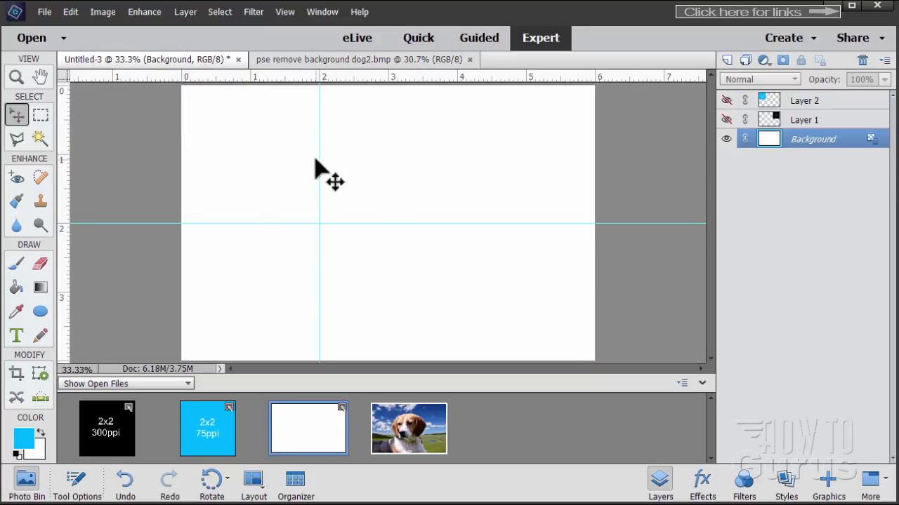
{"action": "left_click", "coordinate": [273, 61]}
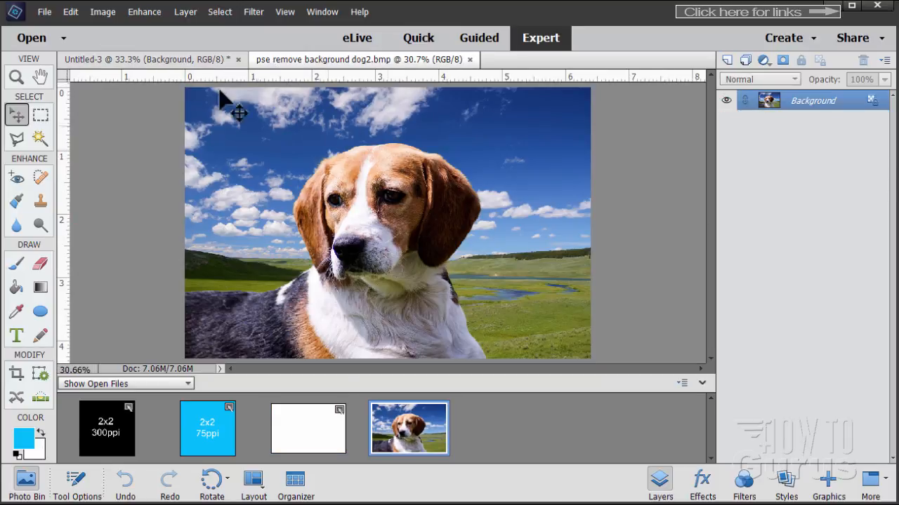
{"action": "left_click", "coordinate": [191, 62]}
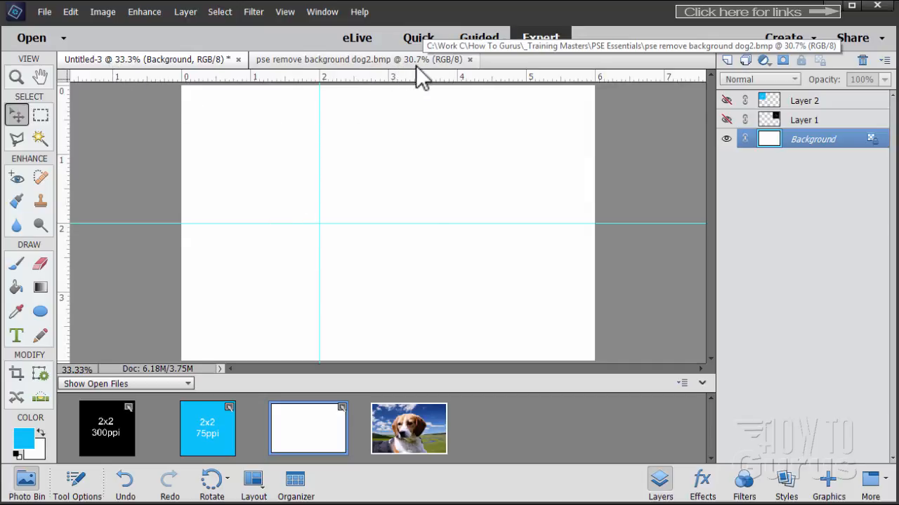
{"action": "left_click", "coordinate": [344, 65]}
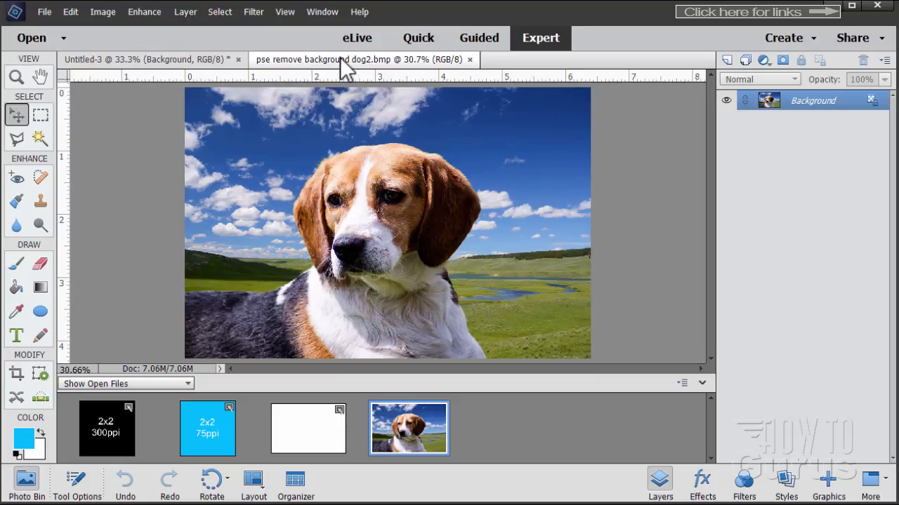
- Float the dog photo's window, copy its Background layer into Untitled-3, and close the dog photo
{"action": "left_click_drag", "start_coordinate": [340, 57], "coordinate": [400, 217]}
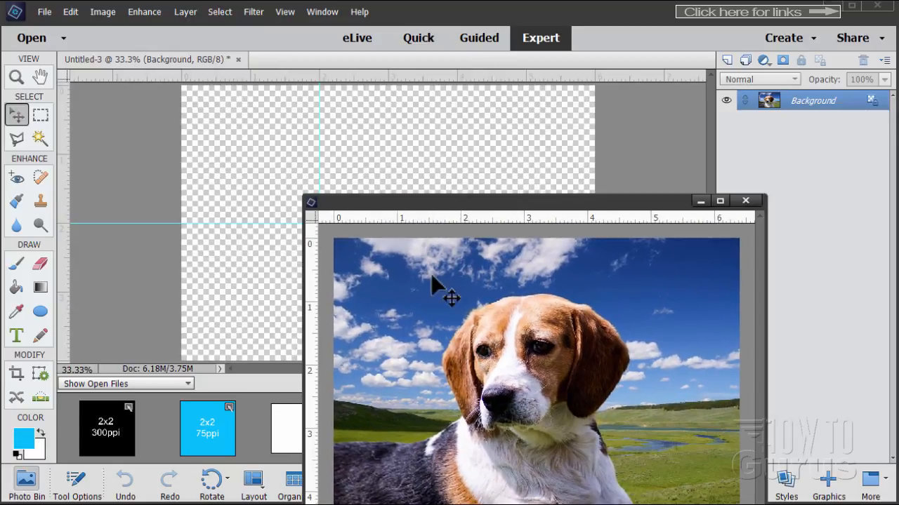
{"action": "left_click_drag", "start_coordinate": [559, 203], "coordinate": [572, 205]}
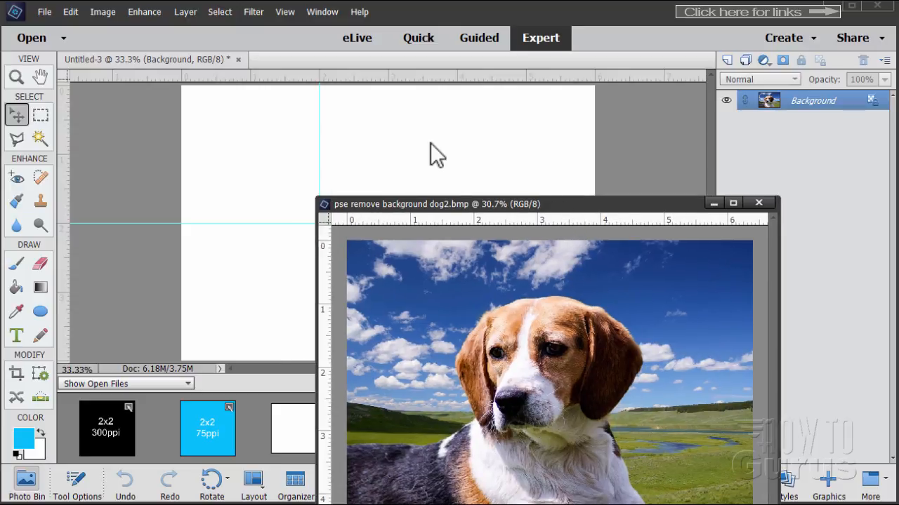
{"action": "left_click_drag", "start_coordinate": [765, 106], "coordinate": [440, 132]}
{"action": "left_click", "coordinate": [758, 203]}
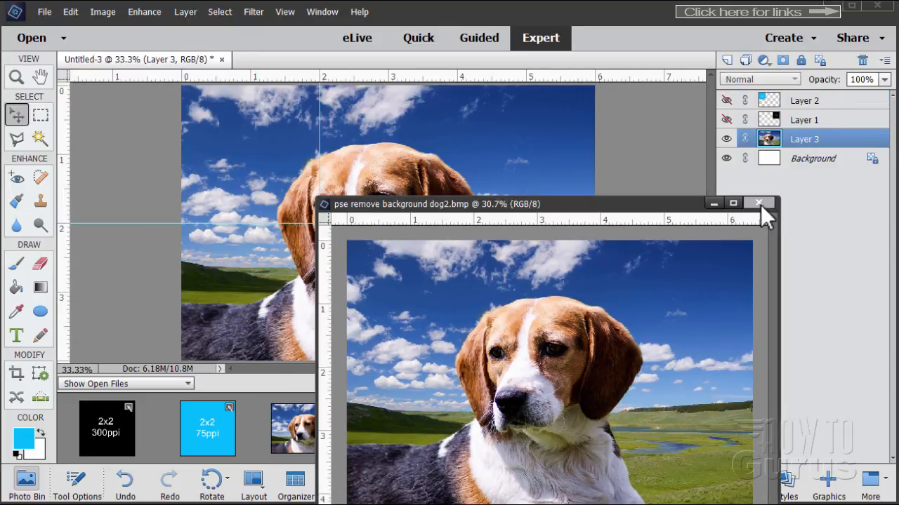
- Shift the dog photo on Layer 3 around the canvas to examine how its size compares with the page
{"action": "left_click_drag", "start_coordinate": [450, 147], "coordinate": [459, 157]}
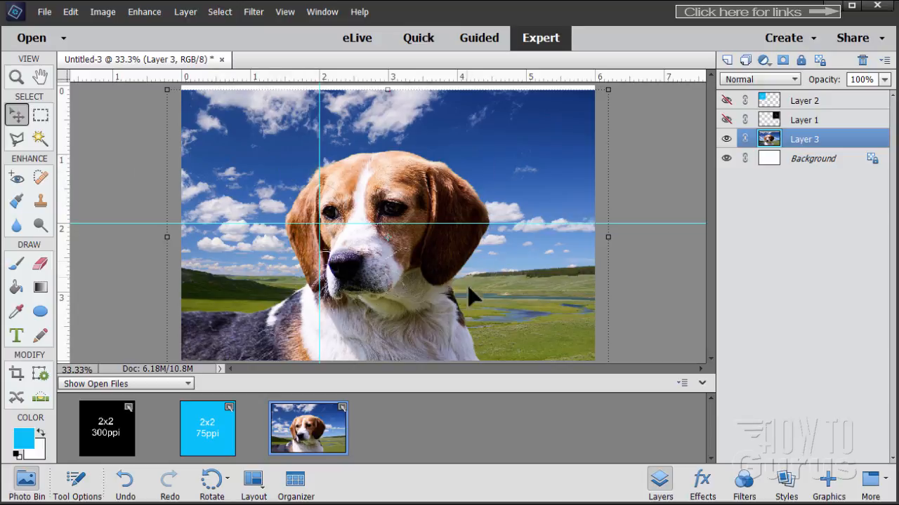
{"action": "left_click_drag", "start_coordinate": [472, 296], "coordinate": [467, 270]}
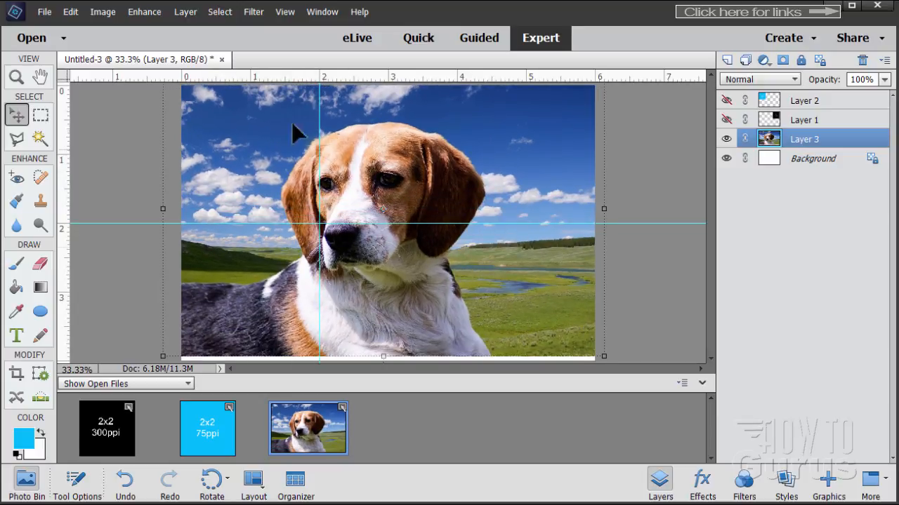
{"action": "left_click_drag", "start_coordinate": [427, 165], "coordinate": [401, 183]}
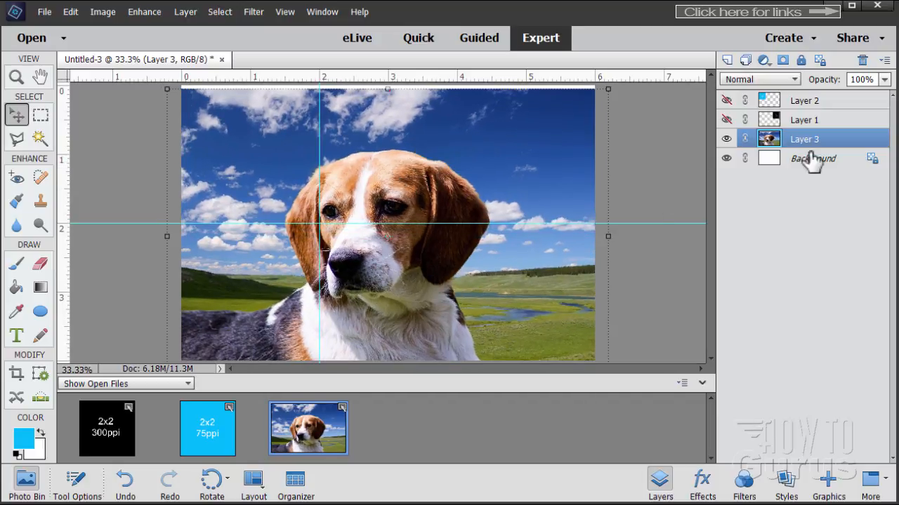
{"action": "mouse_move", "coordinate": [265, 175]}
{"action": "left_mouse_down"}
{"action": "mouse_move", "coordinate": [280, 179]}
{"action": "mouse_move", "coordinate": [255, 176]}
{"action": "left_mouse_up"}
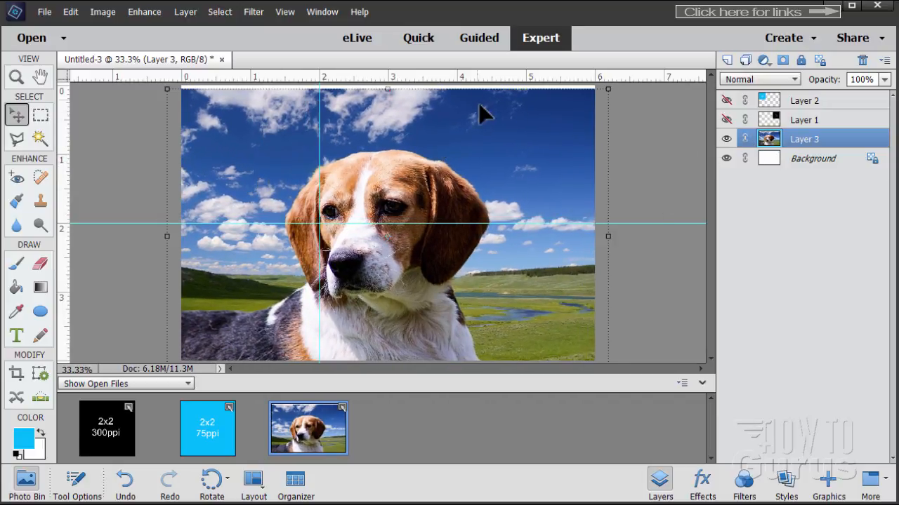
- Scale the dog photo on Layer 3 down proportionally so it just covers the page, and commit the transform
{"action": "left_click_drag", "start_coordinate": [167, 89], "coordinate": [201, 111]}
{"action": "left_click_drag", "start_coordinate": [238, 132], "coordinate": [217, 104]}
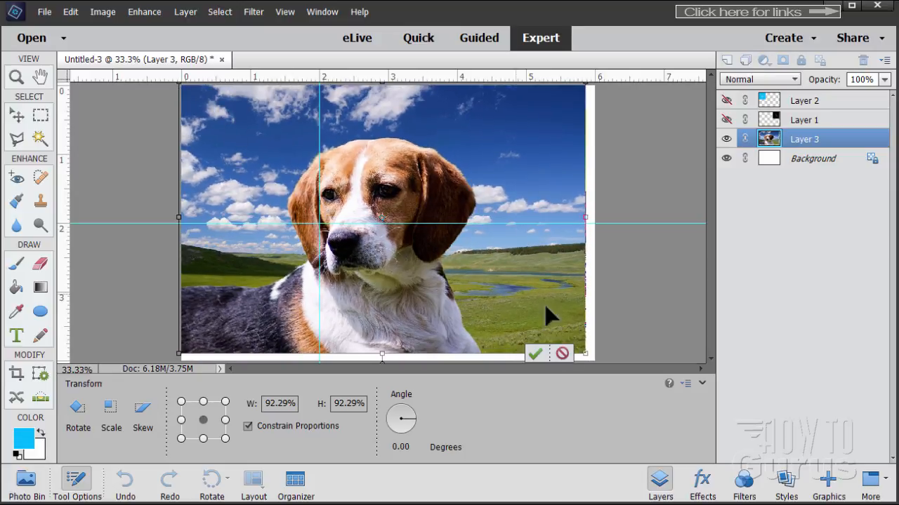
{"action": "left_click_drag", "start_coordinate": [583, 351], "coordinate": [601, 364]}
{"action": "left_click", "coordinate": [552, 353]}
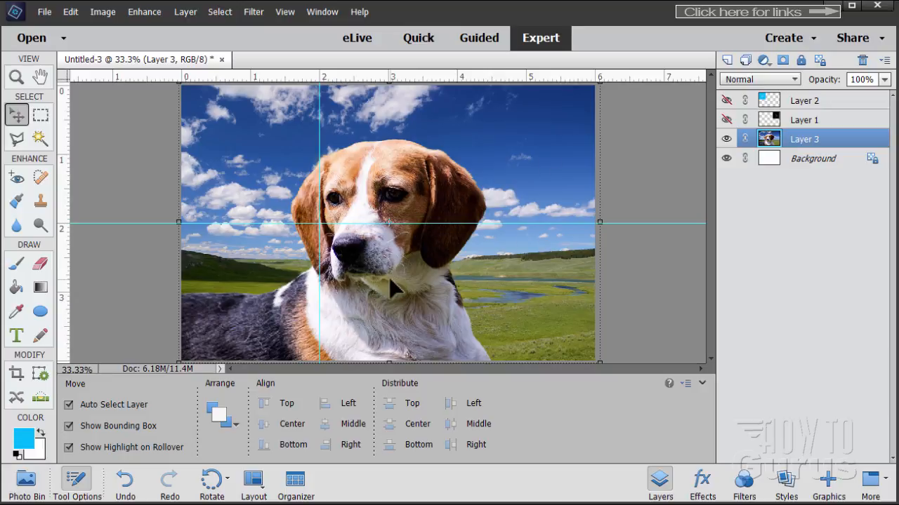
- Hide the guides and toggle Layer 3's visibility, ending with it hidden so only the white background shows
{"action": "left_click", "coordinate": [284, 12]}
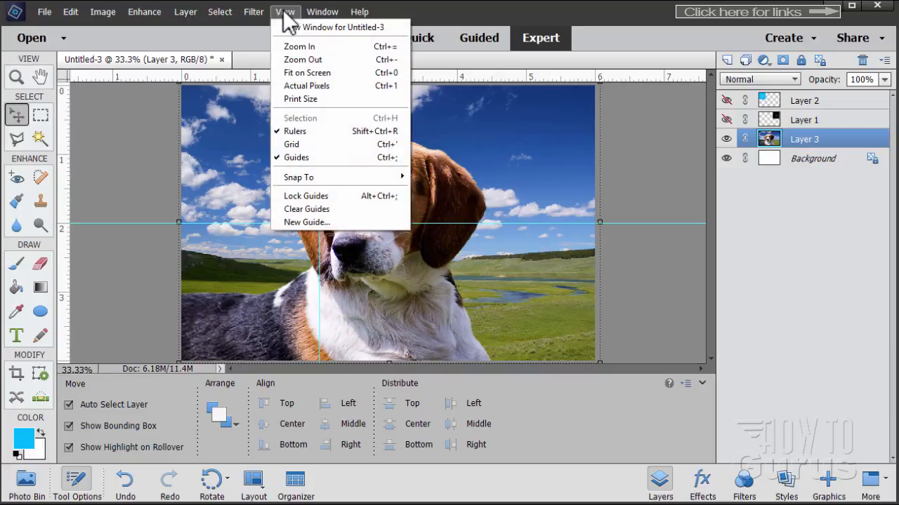
{"action": "left_click", "coordinate": [305, 157]}
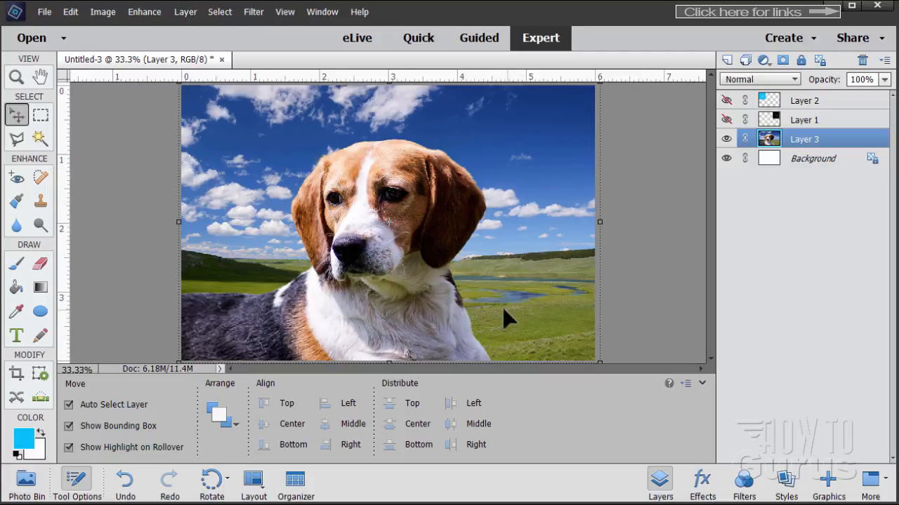
{"action": "left_click", "coordinate": [726, 139]}
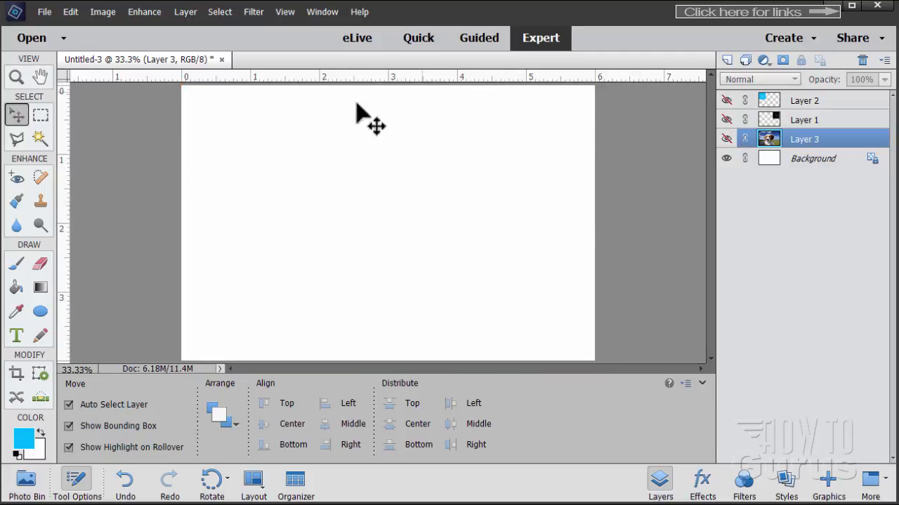
{"action": "left_click", "coordinate": [726, 139]}
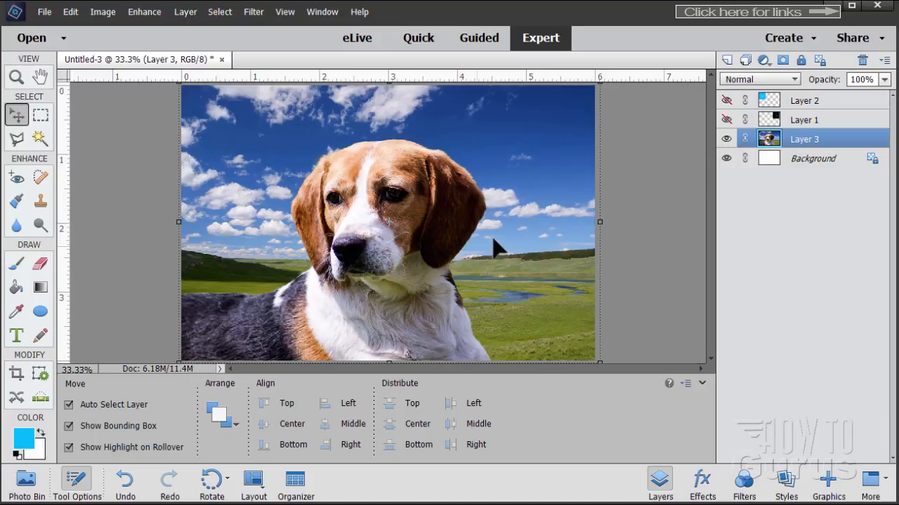
{"action": "left_click", "coordinate": [727, 139]}
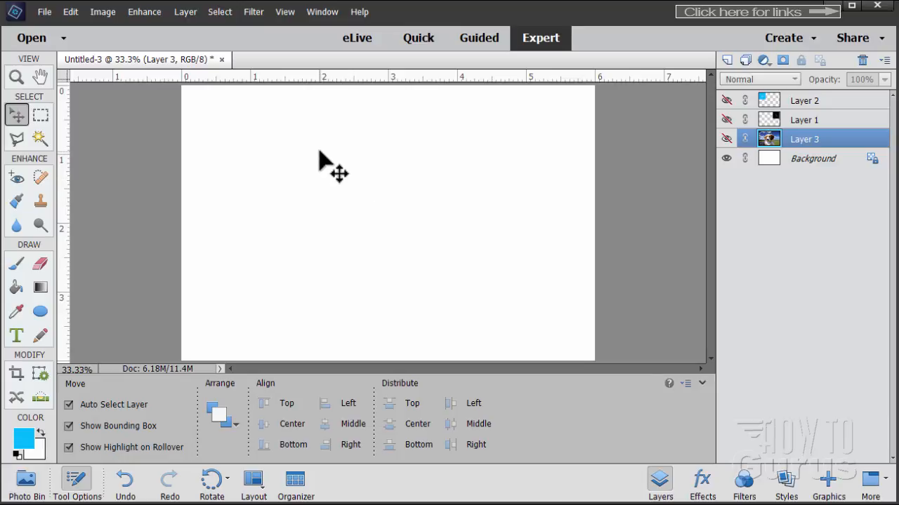
- Open the recently edited photo "pse remove background dog2-75ppi.bmp" and dock its window beside Untitled-3
{"action": "left_click", "coordinate": [44, 12]}
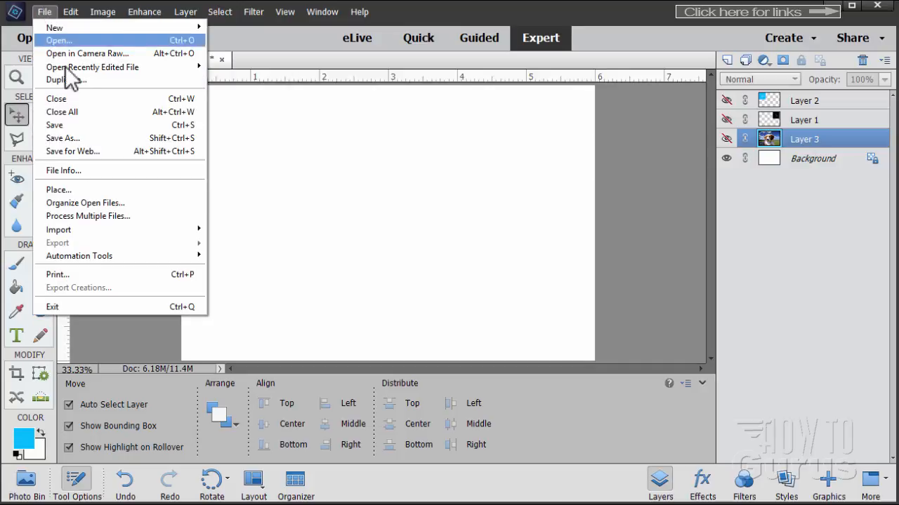
{"action": "mouse_move", "coordinate": [81, 65]}
{"action": "left_click", "coordinate": [236, 78]}
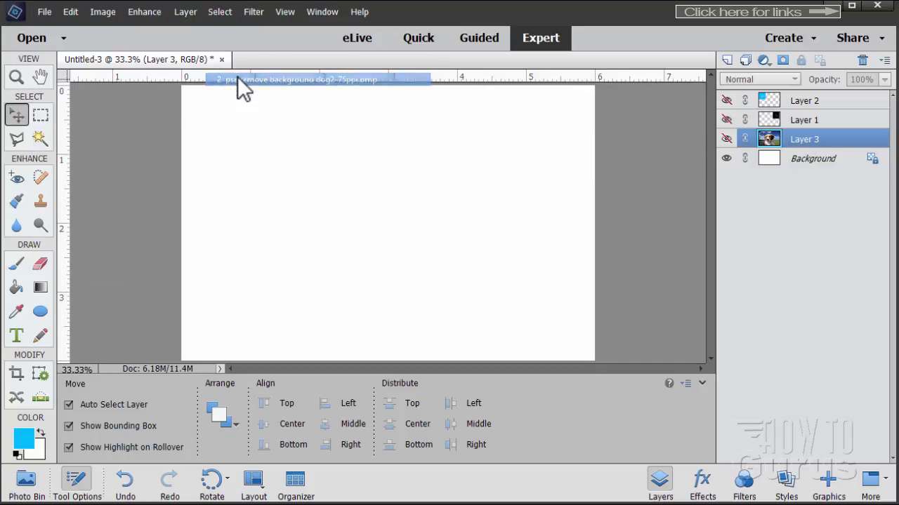
{"action": "left_click_drag", "start_coordinate": [282, 84], "coordinate": [422, 60]}
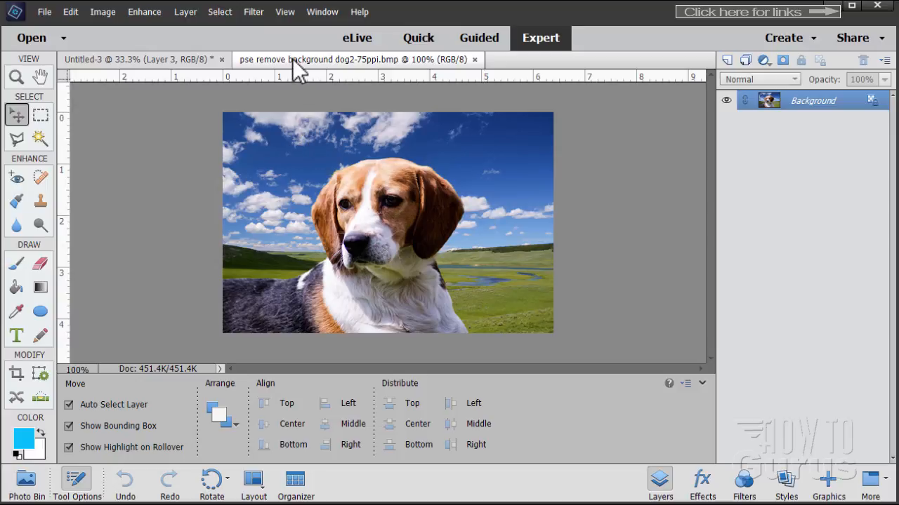
- Float the 75 ppi dog photo, copy its Background layer into the upper middle of Untitled-3, and dock the photo's window again
{"action": "left_click_drag", "start_coordinate": [293, 60], "coordinate": [442, 206]}
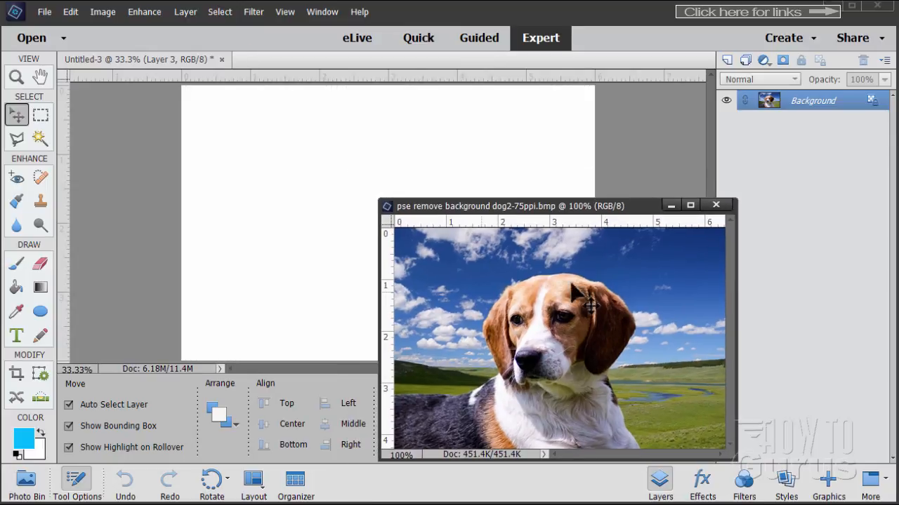
{"action": "left_click_drag", "start_coordinate": [766, 101], "coordinate": [341, 169]}
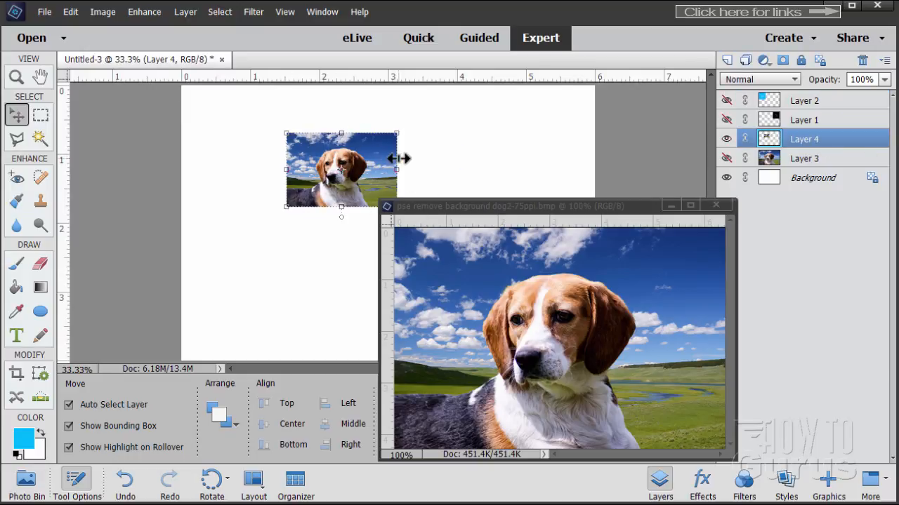
{"action": "left_click_drag", "start_coordinate": [463, 205], "coordinate": [533, 204]}
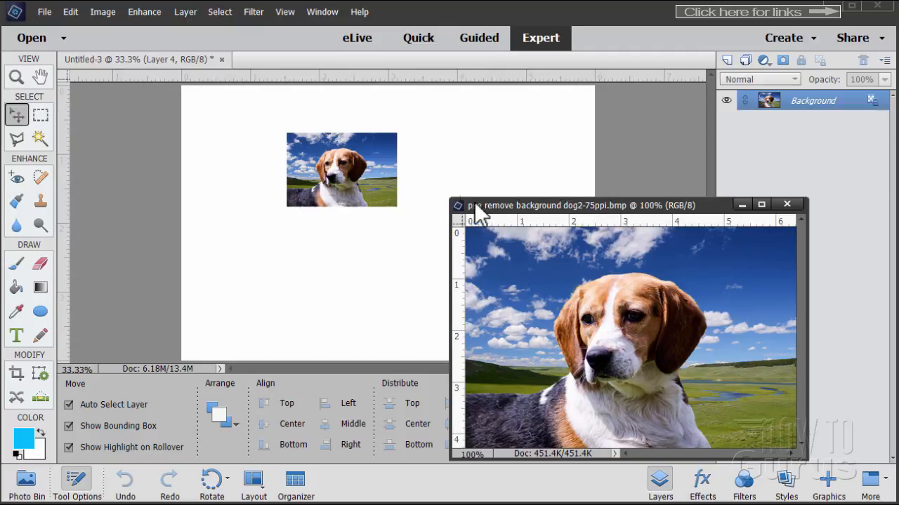
{"action": "left_click_drag", "start_coordinate": [474, 201], "coordinate": [324, 61]}
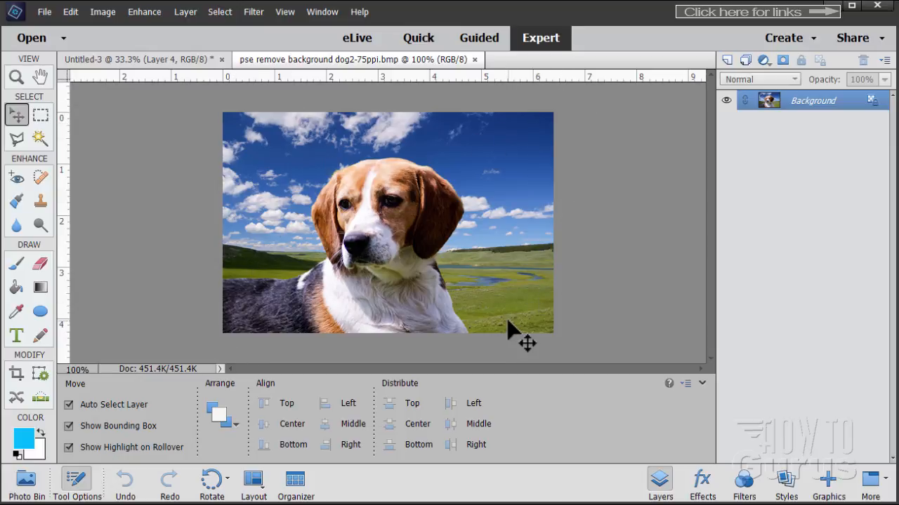
- Zoom the 75 ppi dog photo to 300% to examine its detail, and fit it back on screen
{"action": "left_click", "coordinate": [16, 77]}
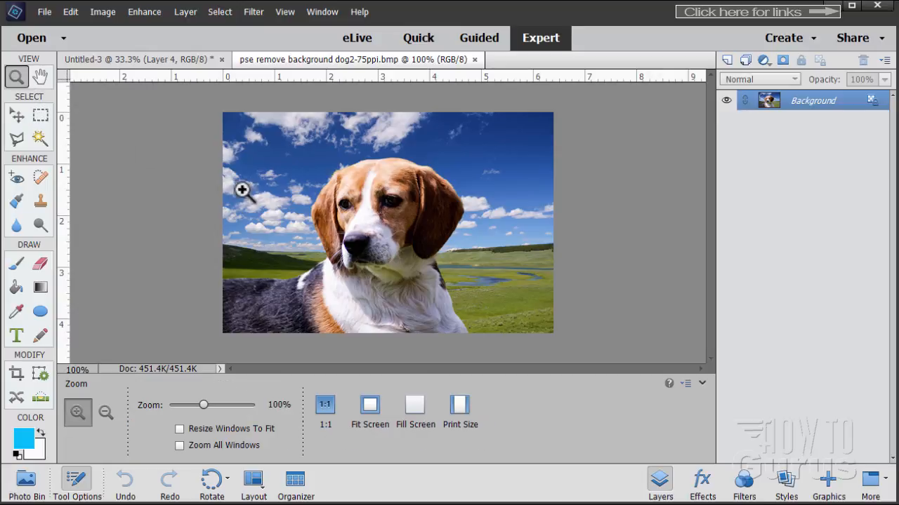
{"action": "left_click", "coordinate": [341, 215]}
{"action": "left_click", "coordinate": [341, 215]}
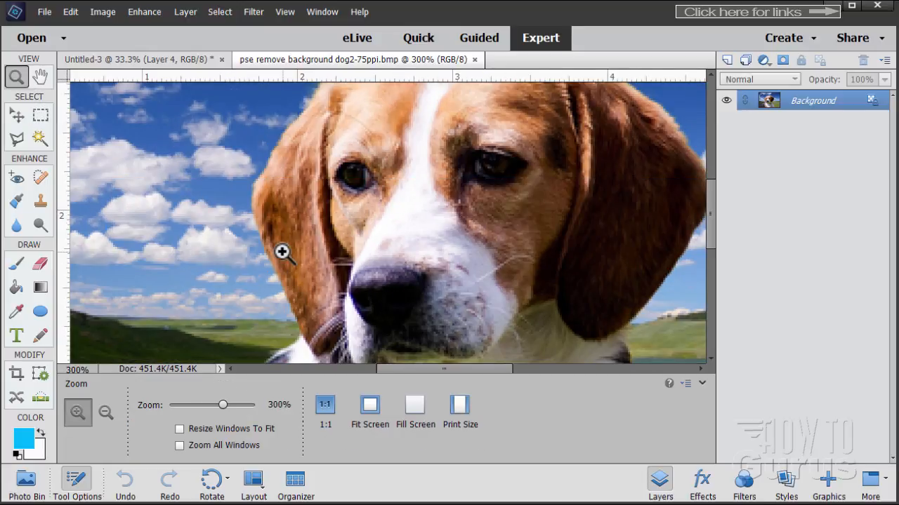
{"action": "left_click", "coordinate": [364, 417]}
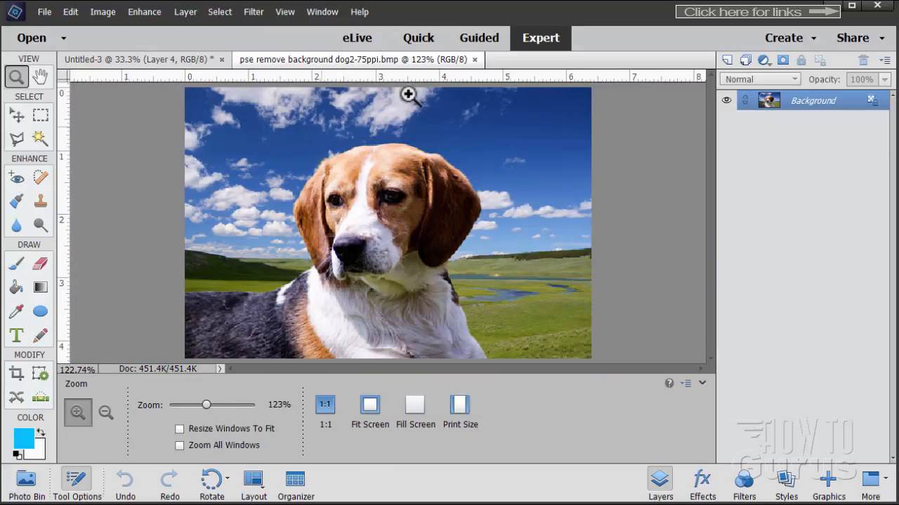
- Return to Untitled-3, move the small dog image on Layer 4 around the page, and hide that layer
{"action": "left_click", "coordinate": [174, 62]}
{"action": "left_click", "coordinate": [17, 115]}
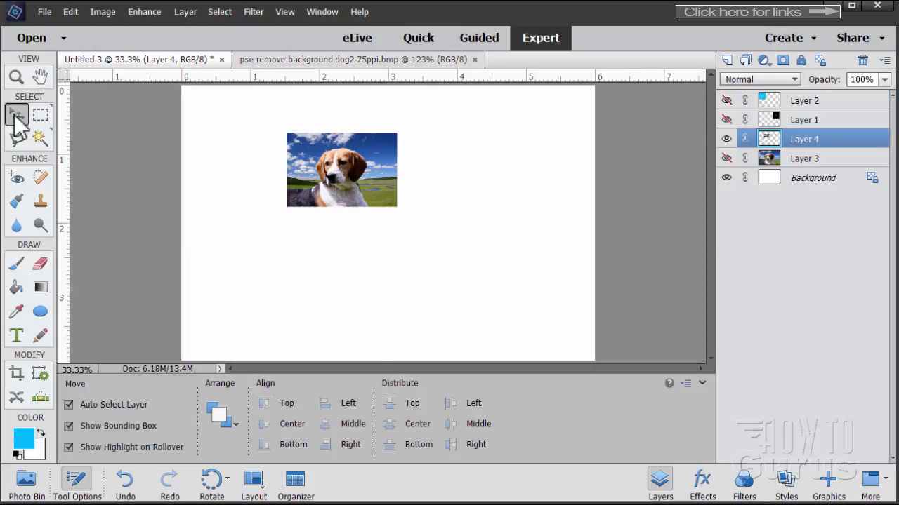
{"action": "left_click_drag", "start_coordinate": [366, 181], "coordinate": [374, 244]}
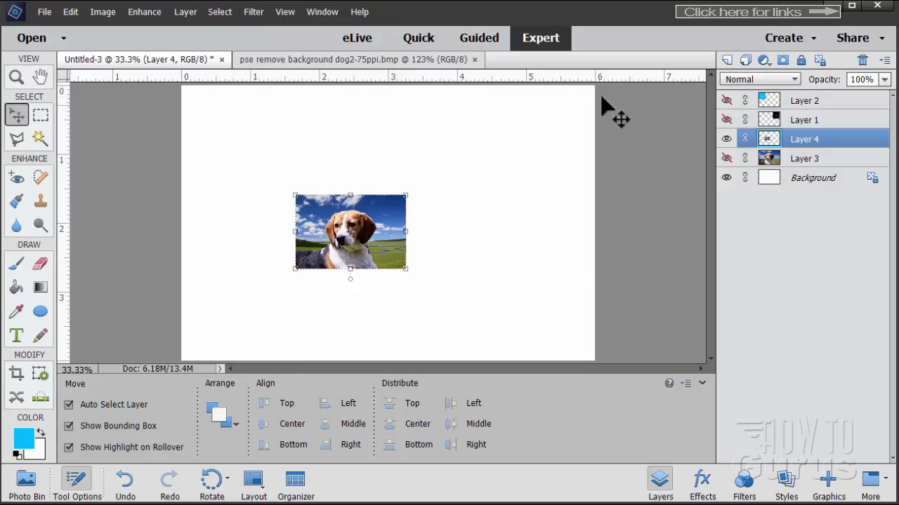
{"action": "left_click_drag", "start_coordinate": [381, 254], "coordinate": [345, 219]}
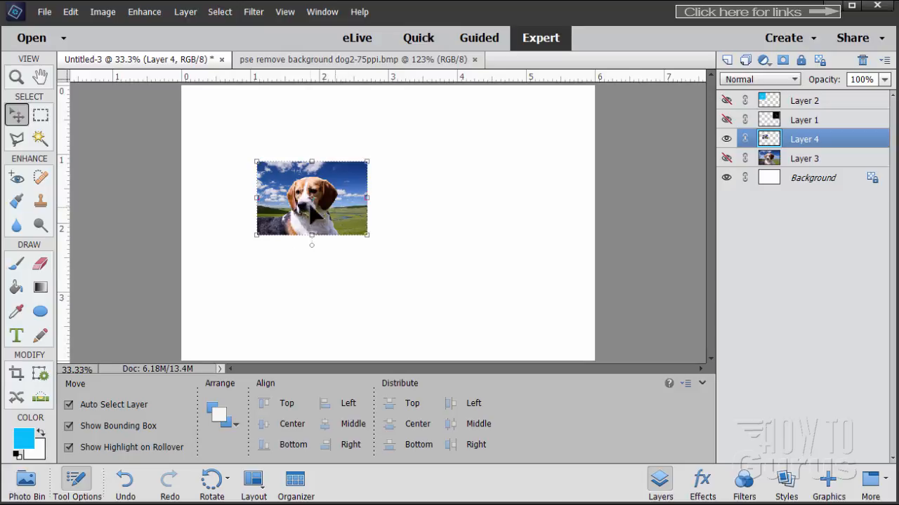
{"action": "left_click", "coordinate": [726, 139]}
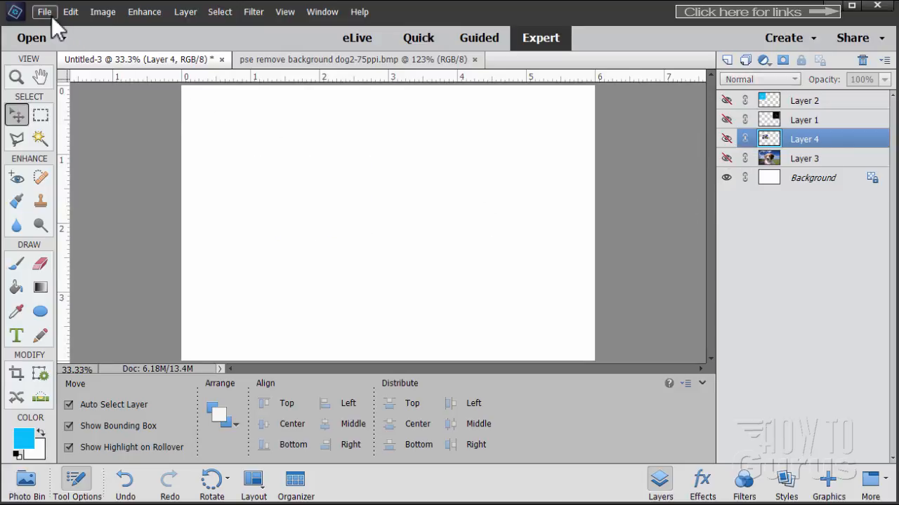
- Resample the 75 ppi dog photo to a resolution of 300 pixels/inch using Bicubic Smoother (best for enlargement)
{"action": "left_click", "coordinate": [325, 60]}
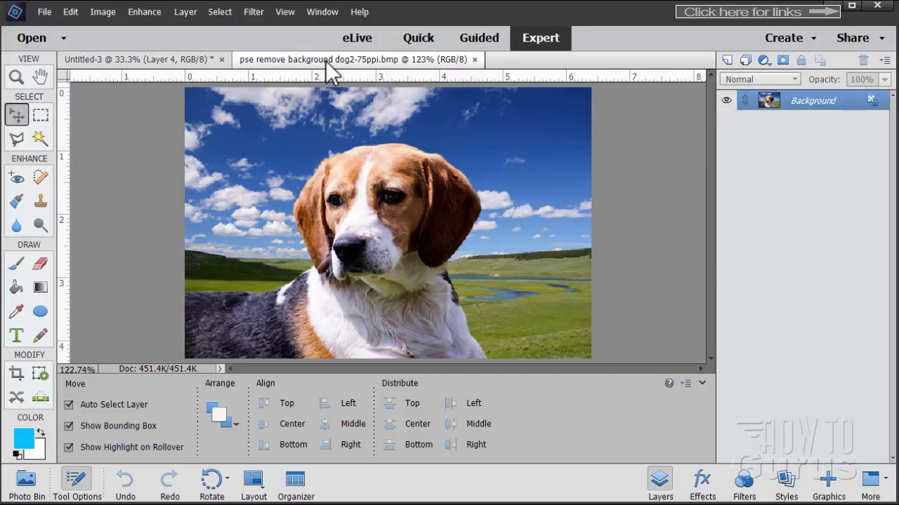
{"action": "left_click", "coordinate": [106, 13]}
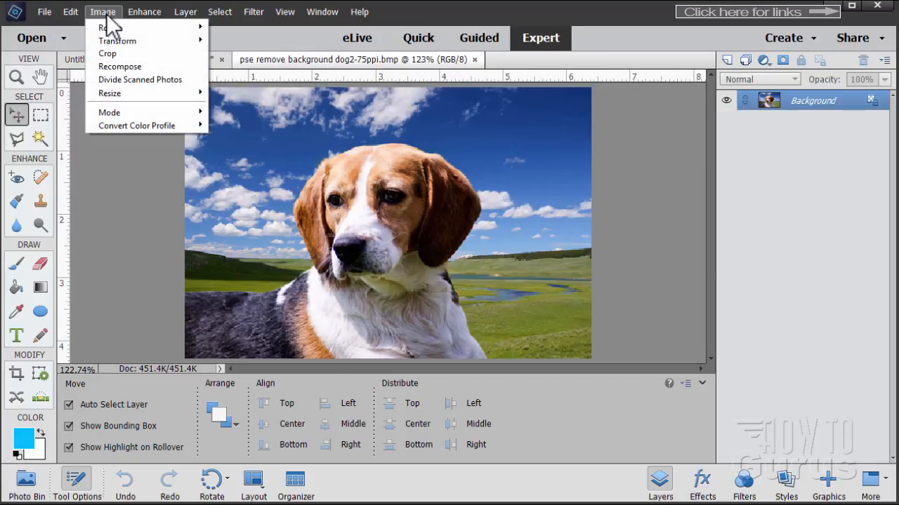
{"action": "mouse_move", "coordinate": [130, 94]}
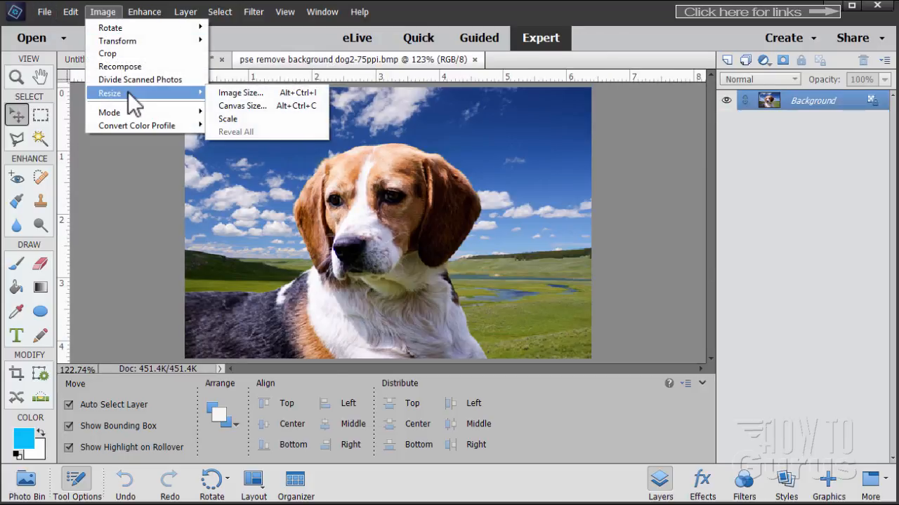
{"action": "left_click", "coordinate": [241, 91]}
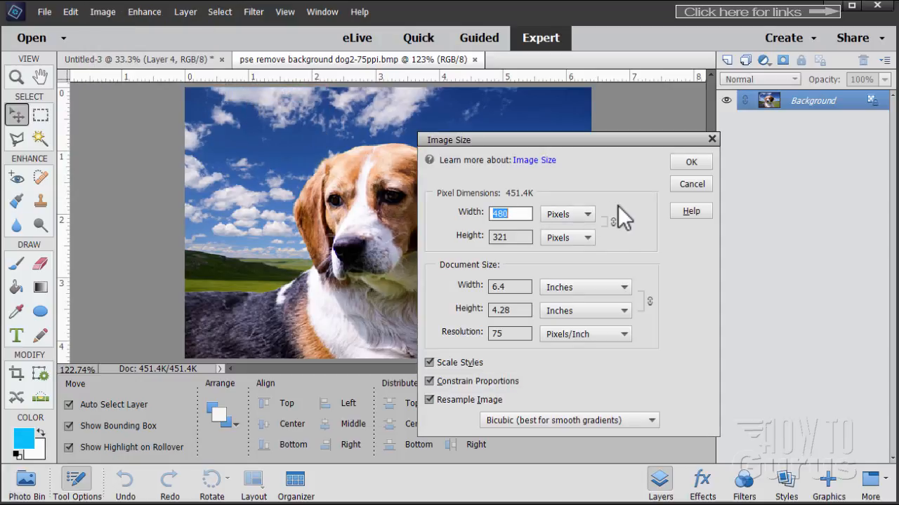
{"action": "double_click", "coordinate": [526, 334]}
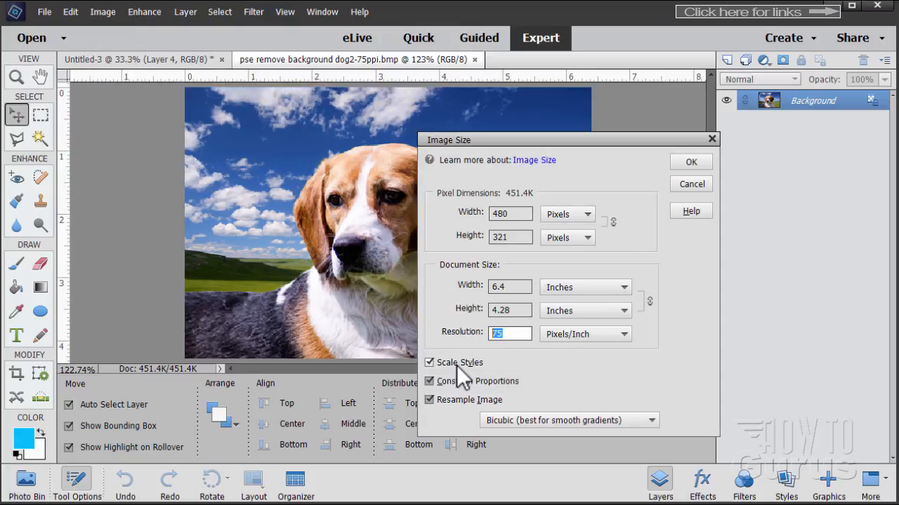
{"action": "type", "text": "300"}
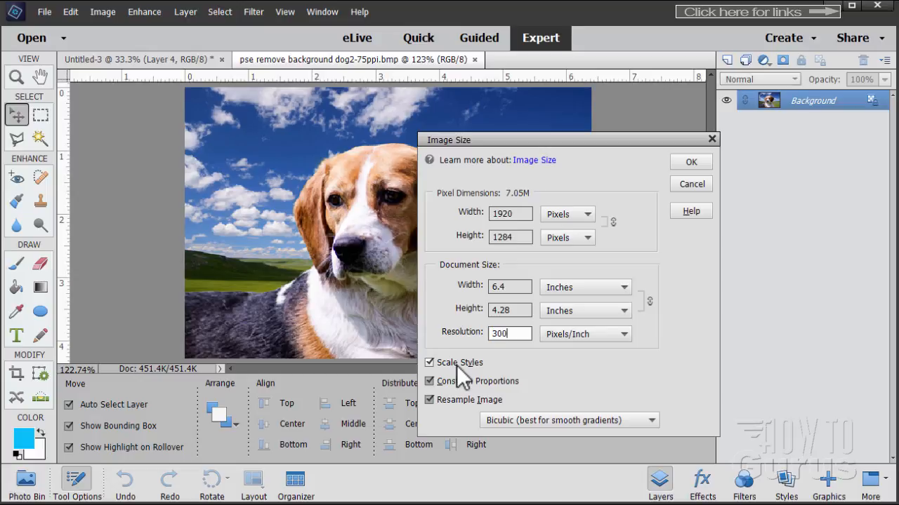
{"action": "left_click_drag", "start_coordinate": [539, 139], "coordinate": [604, 110]}
{"action": "left_click", "coordinate": [603, 391]}
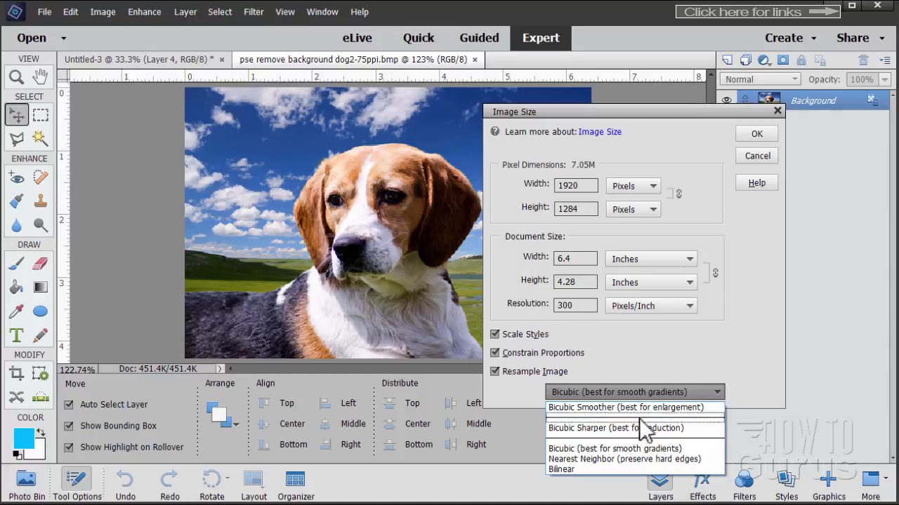
{"action": "left_click", "coordinate": [583, 408]}
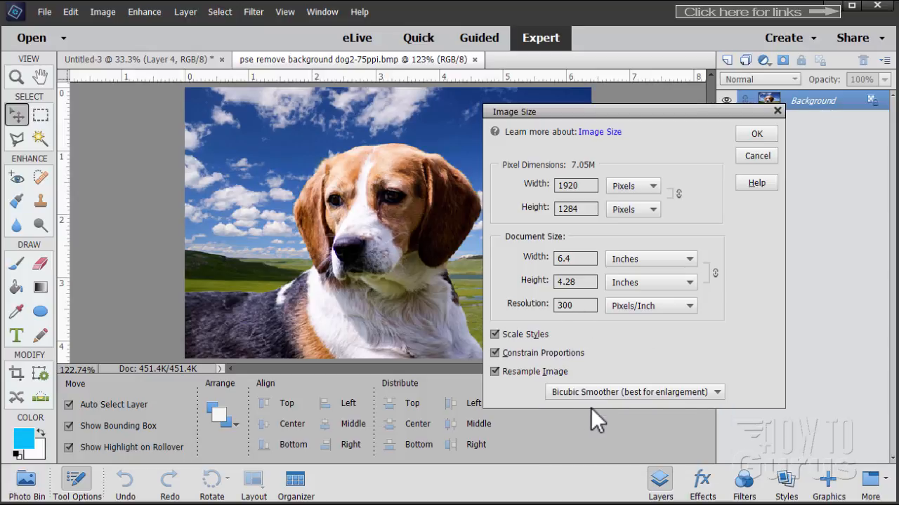
{"action": "left_click", "coordinate": [757, 134]}
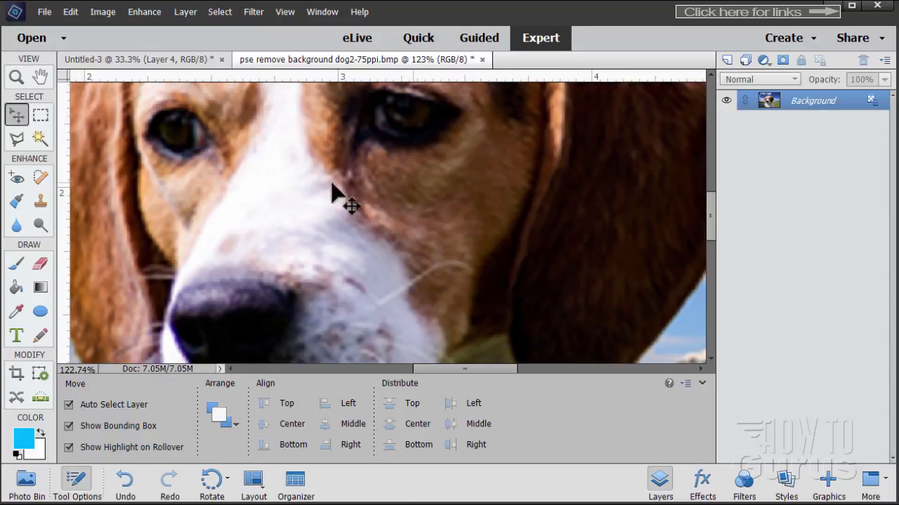
- Float the resampled dog photo's window, copy its Background layer into Untitled-3, and minimize the photo's window
{"action": "left_click", "coordinate": [16, 77]}
{"action": "left_click", "coordinate": [372, 406]}
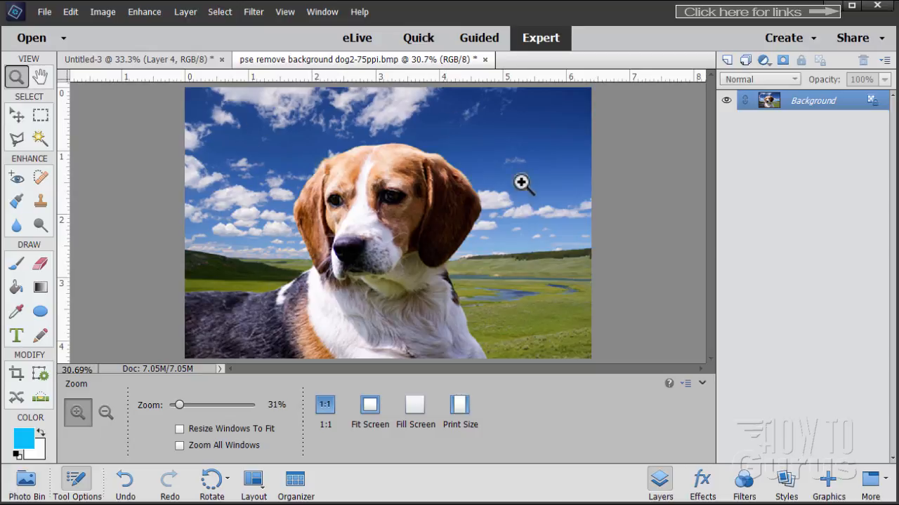
{"action": "left_click", "coordinate": [17, 115]}
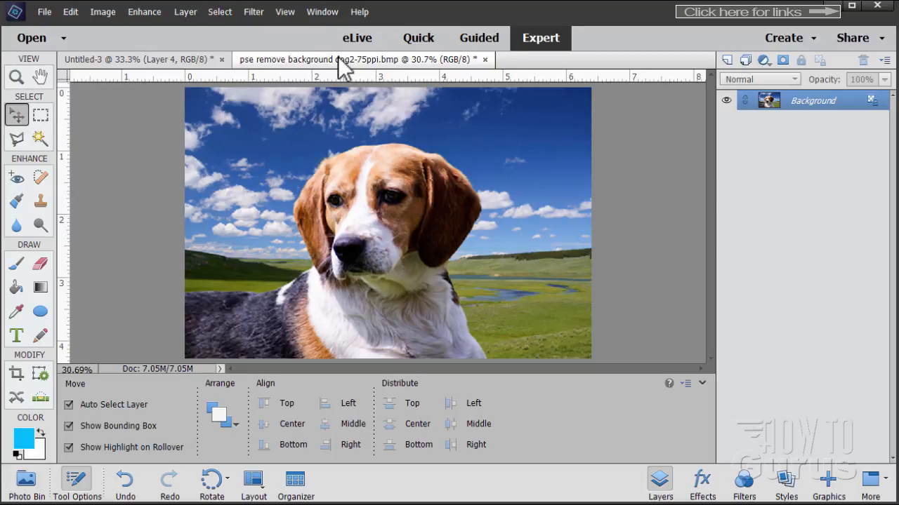
{"action": "left_click_drag", "start_coordinate": [344, 68], "coordinate": [506, 283]}
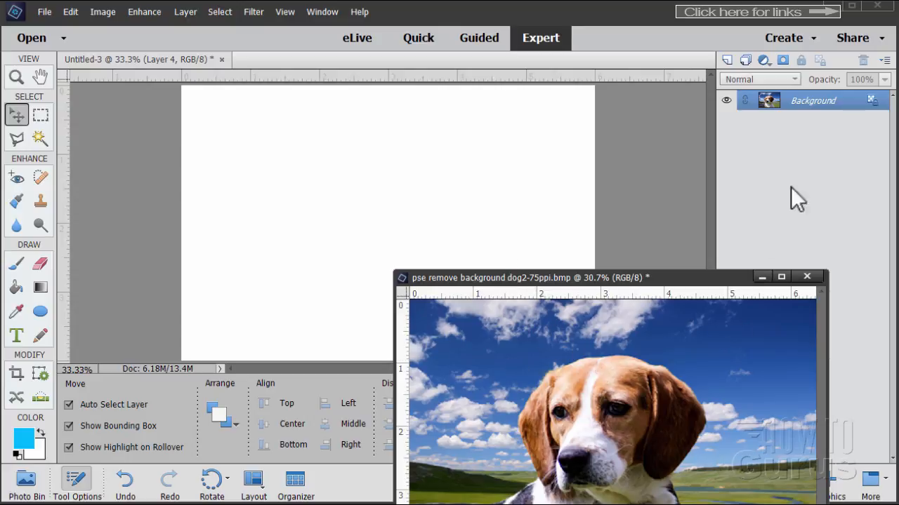
{"action": "left_click_drag", "start_coordinate": [768, 100], "coordinate": [372, 136]}
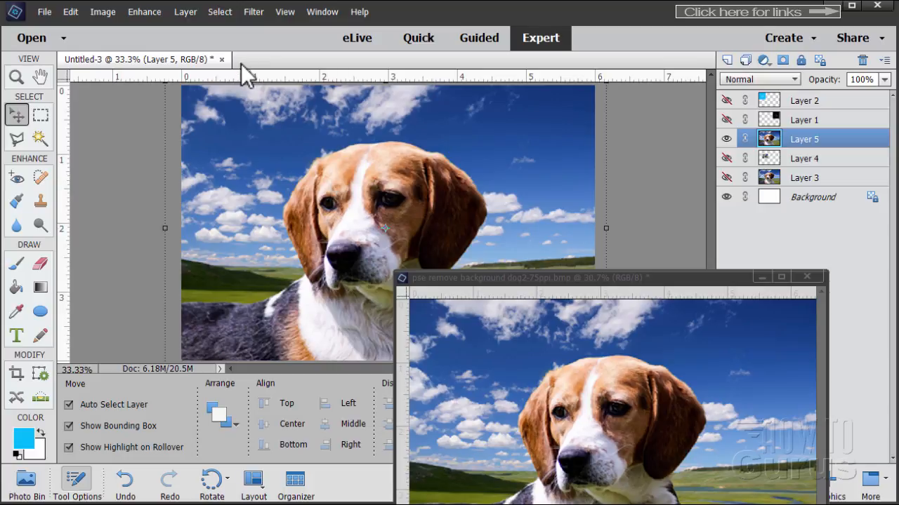
{"action": "left_click", "coordinate": [763, 276]}
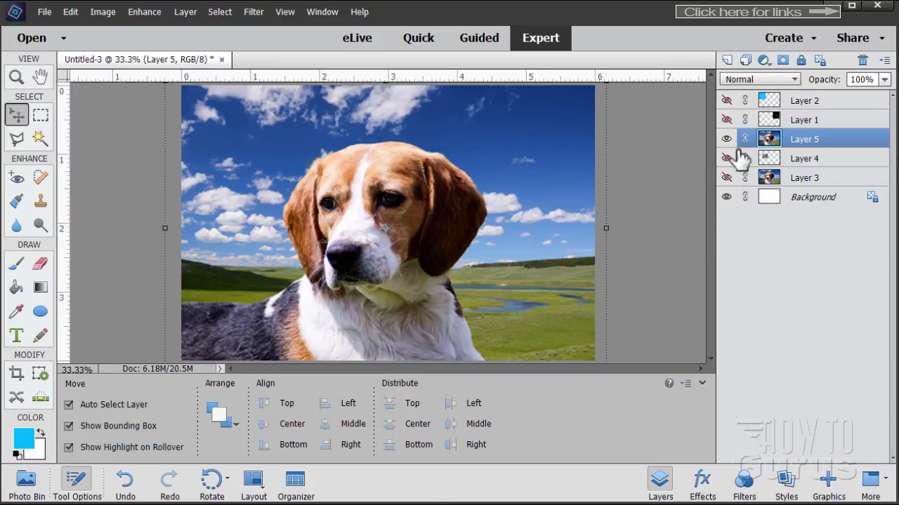
- Hide Layer 5, show Layer 4, and reposition its small dog image in the upper left area of the page
{"action": "left_click", "coordinate": [726, 140]}
{"action": "left_click", "coordinate": [727, 159]}
{"action": "left_click_drag", "start_coordinate": [351, 200], "coordinate": [328, 162]}
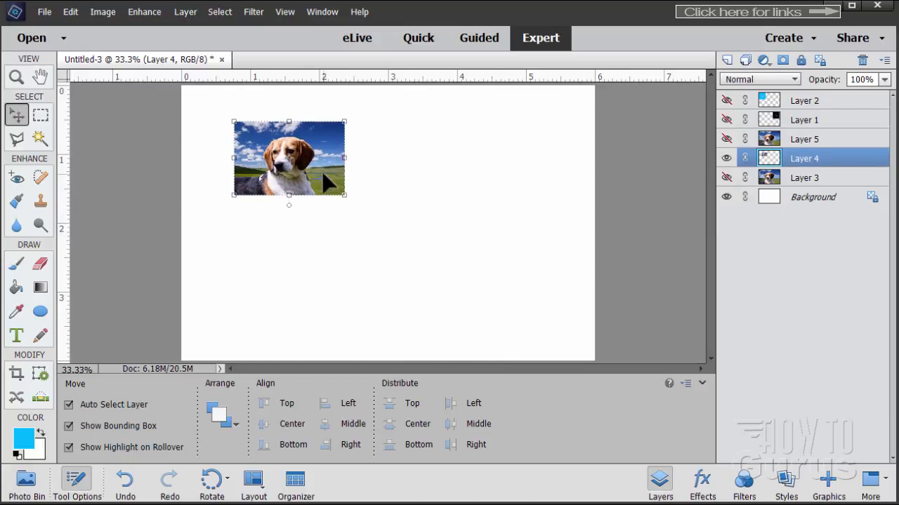
{"action": "mouse_move", "coordinate": [321, 180]}
{"action": "left_mouse_down"}
{"action": "mouse_move", "coordinate": [342, 223]}
{"action": "mouse_move", "coordinate": [324, 182]}
{"action": "left_mouse_up"}
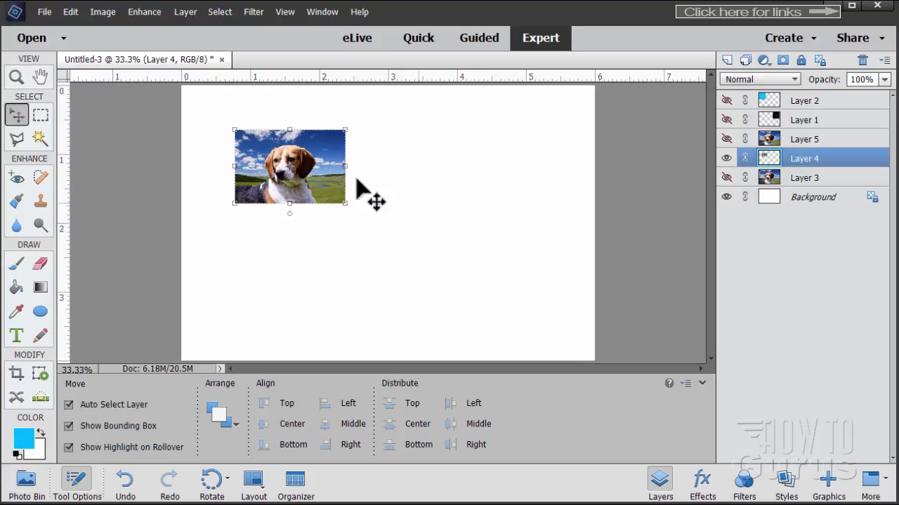